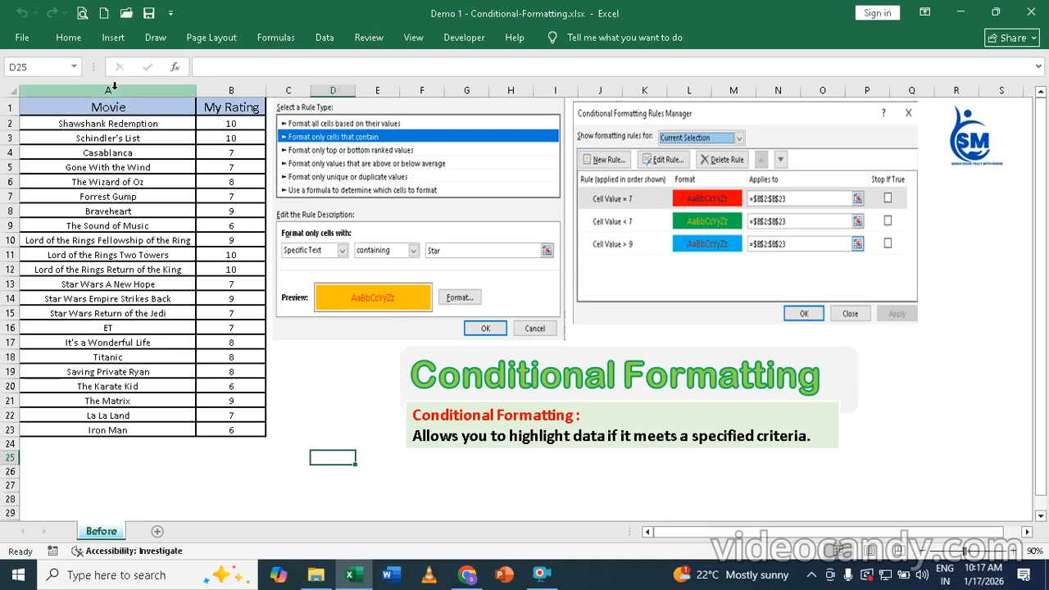
Create a new conditional formatting rule on A2:A23 for cells whose specific text contains "star".
drag(112, 123, 84, 429)
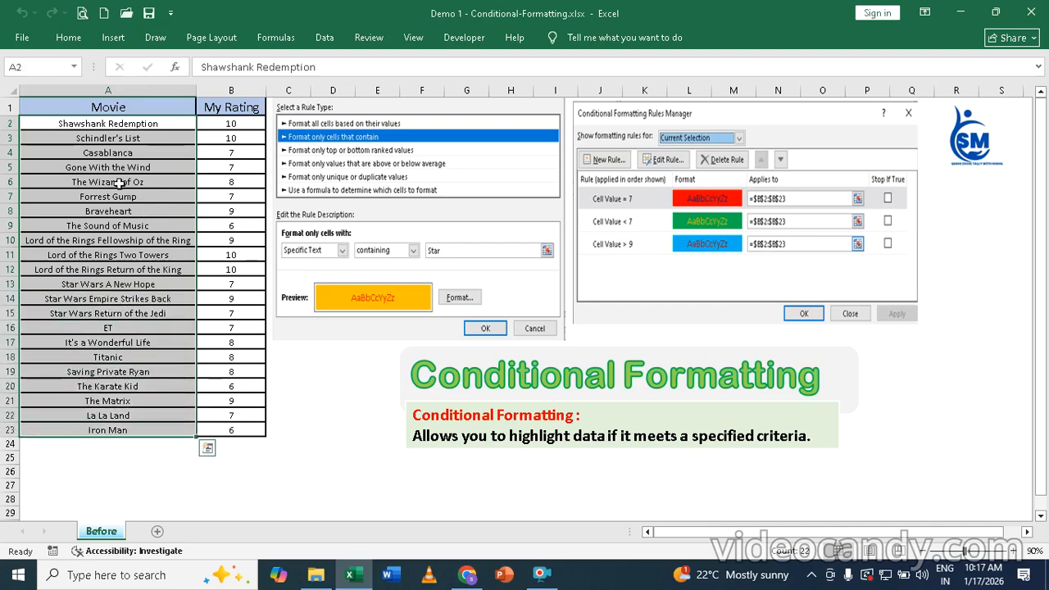
click(69, 38)
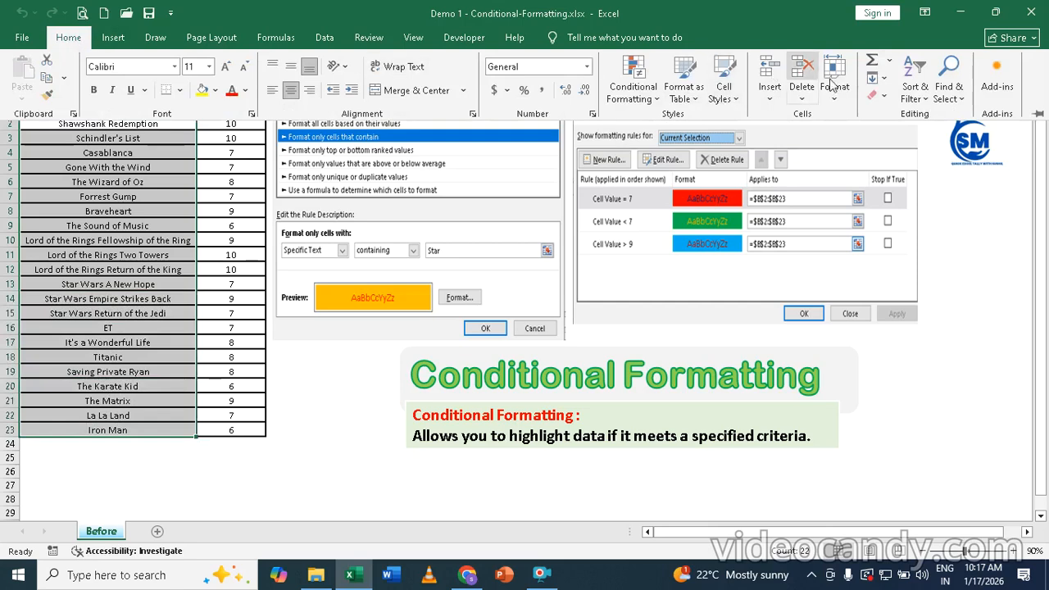
click(656, 95)
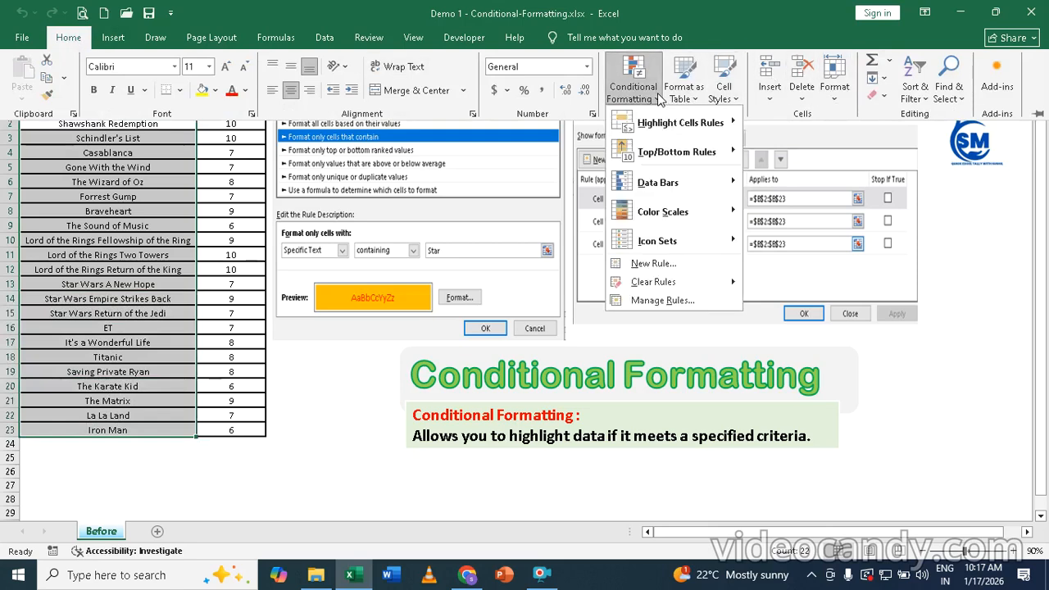
click(654, 264)
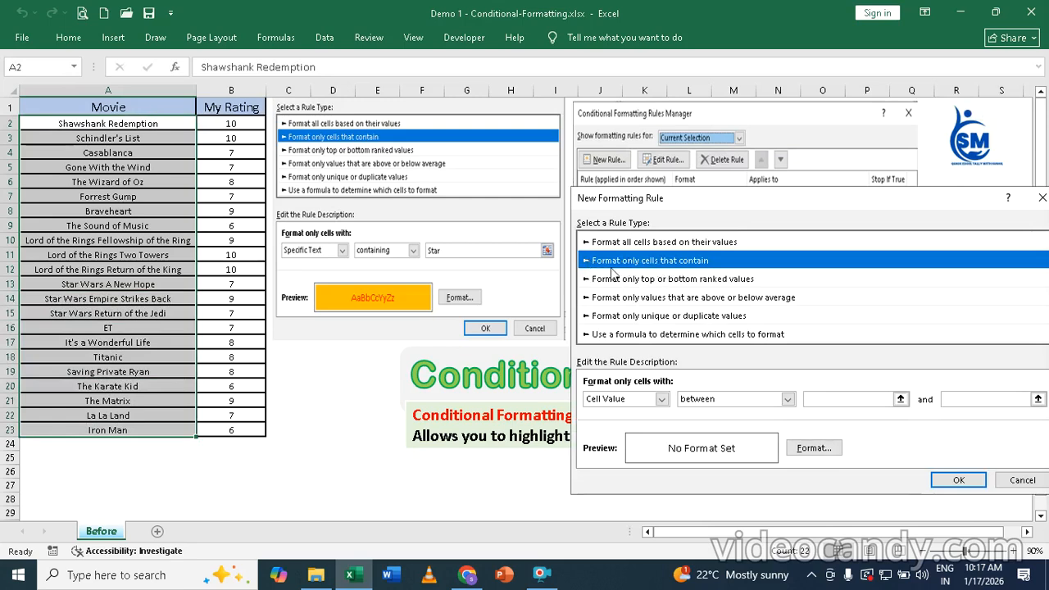
click(603, 399)
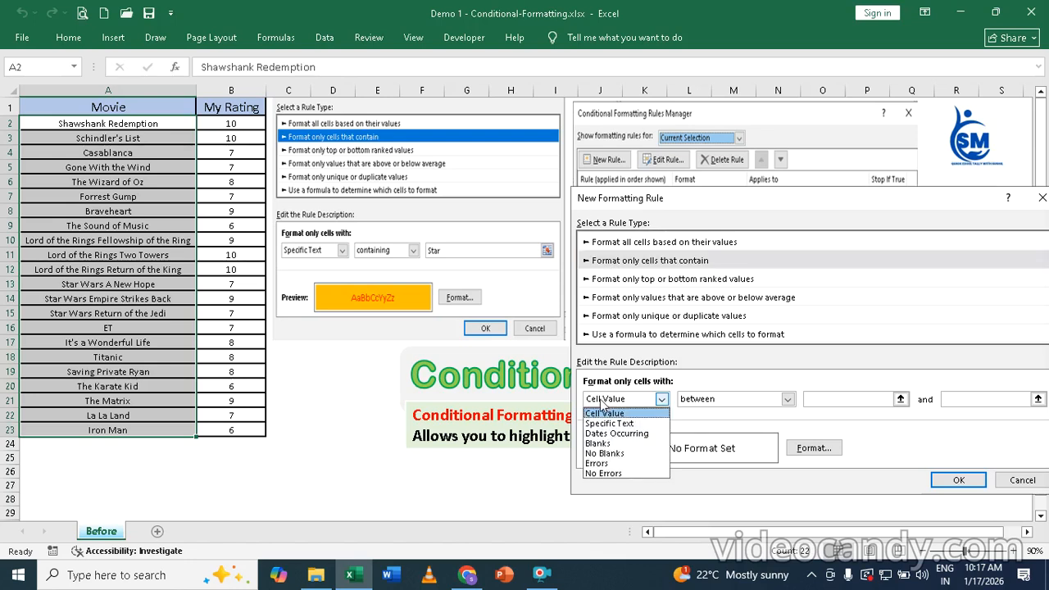
click(610, 425)
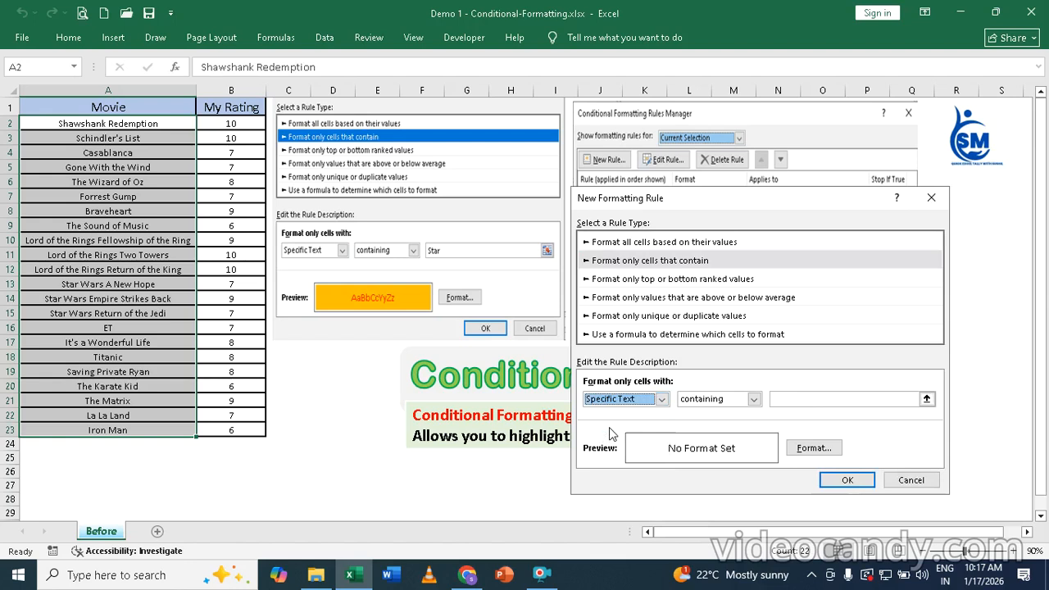
click(754, 400)
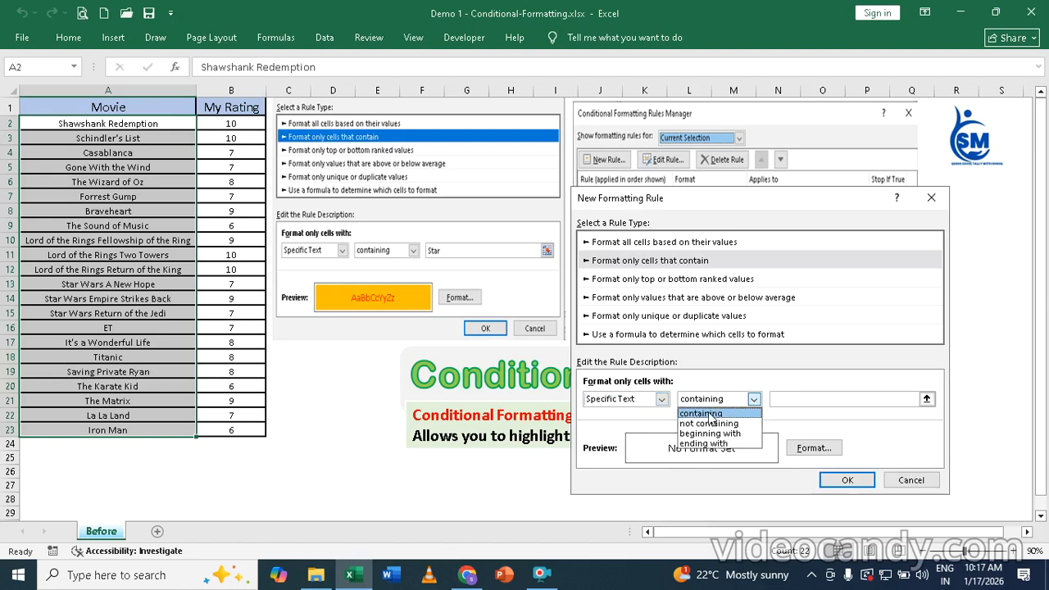
click(710, 415)
click(800, 399)
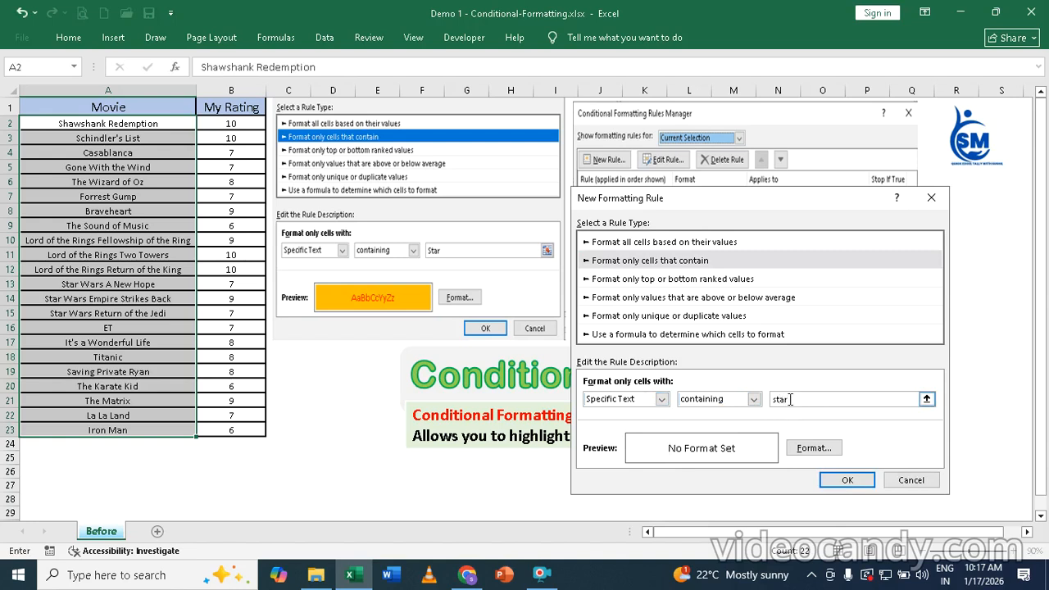
Format the rule's matching cells with bold dark red text on an orange fill and apply the rule.
click(814, 450)
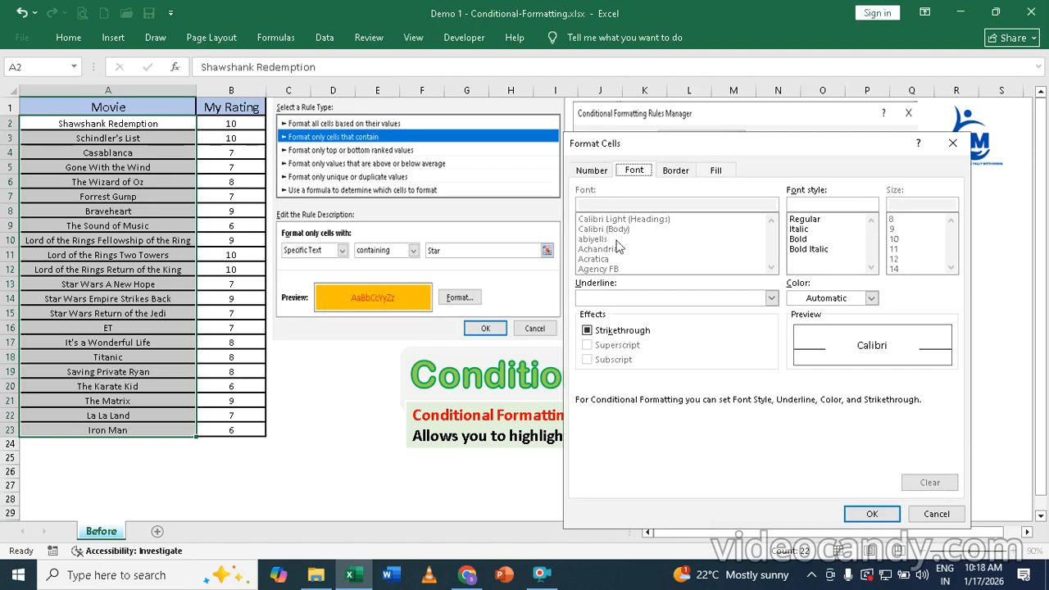
click(797, 239)
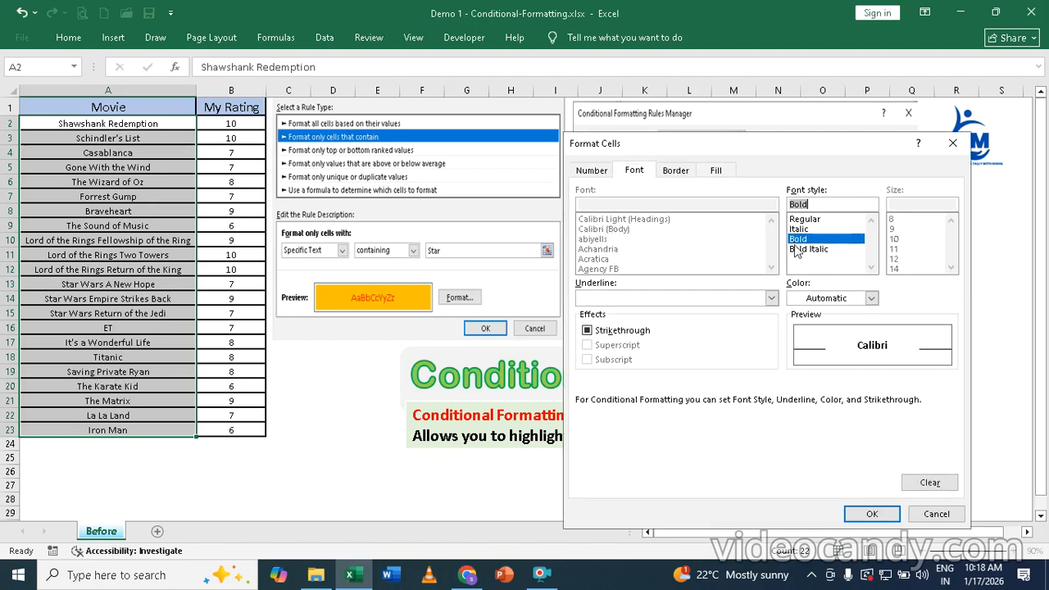
click(812, 299)
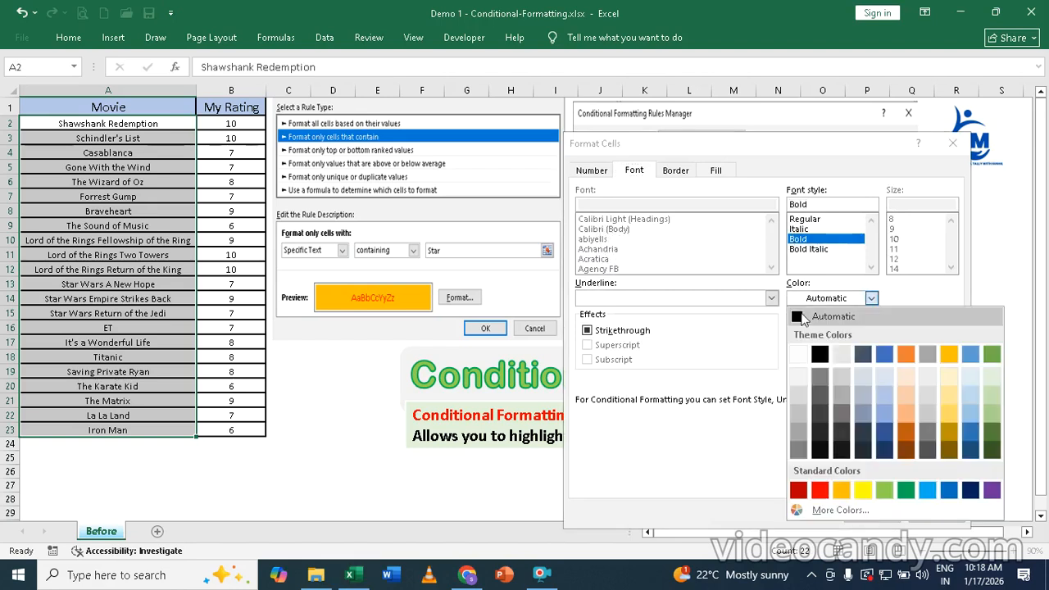
click(798, 492)
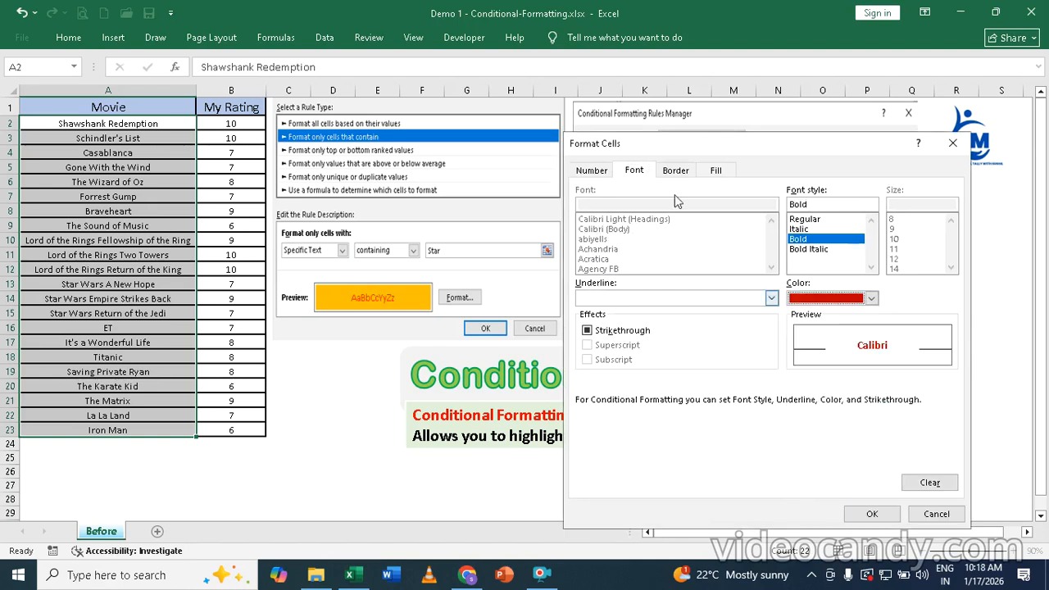
click(718, 172)
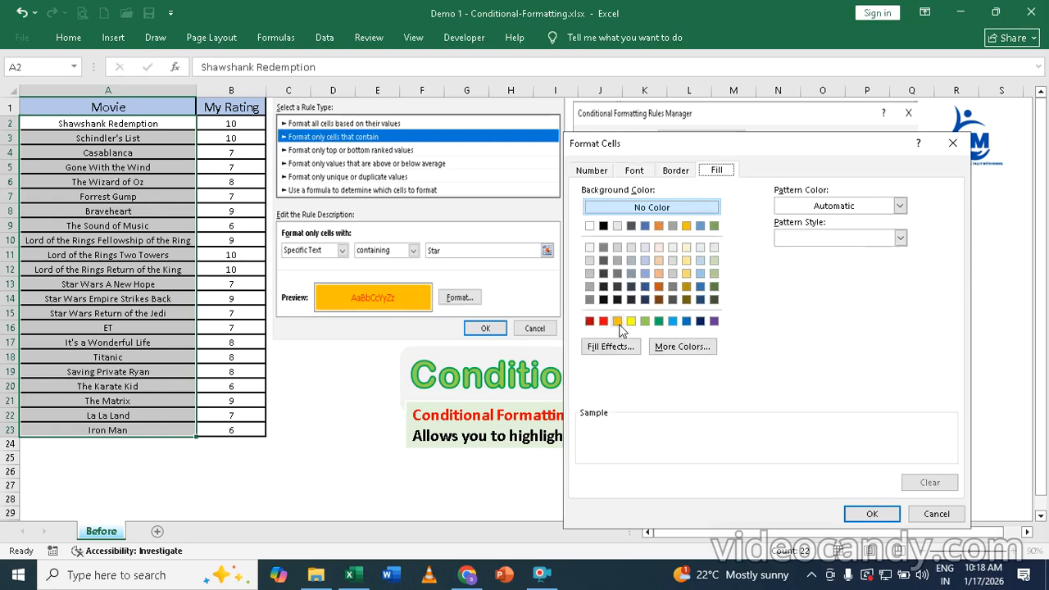
click(619, 323)
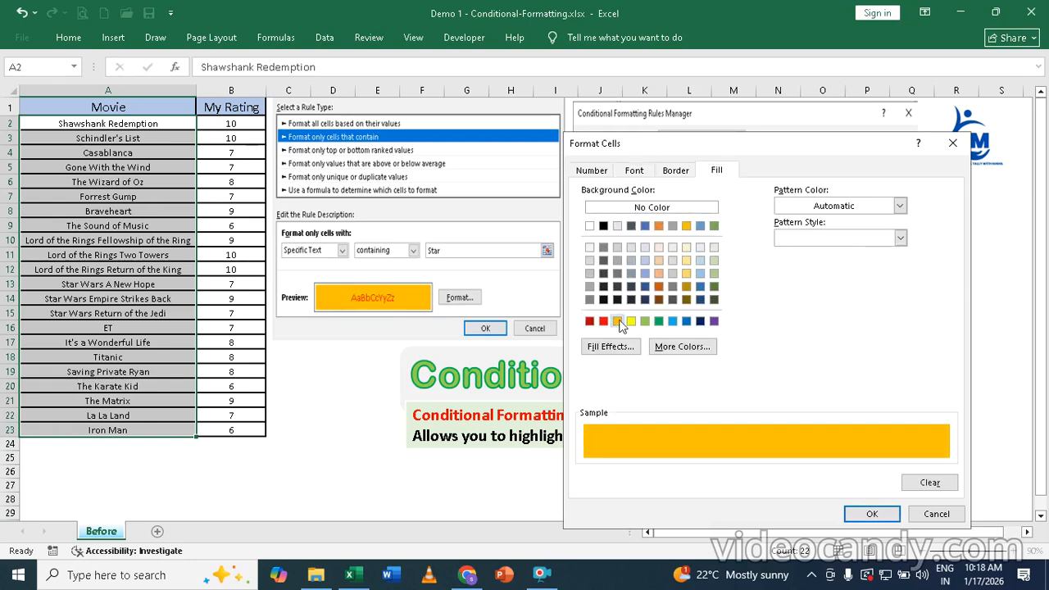
click(886, 515)
click(845, 483)
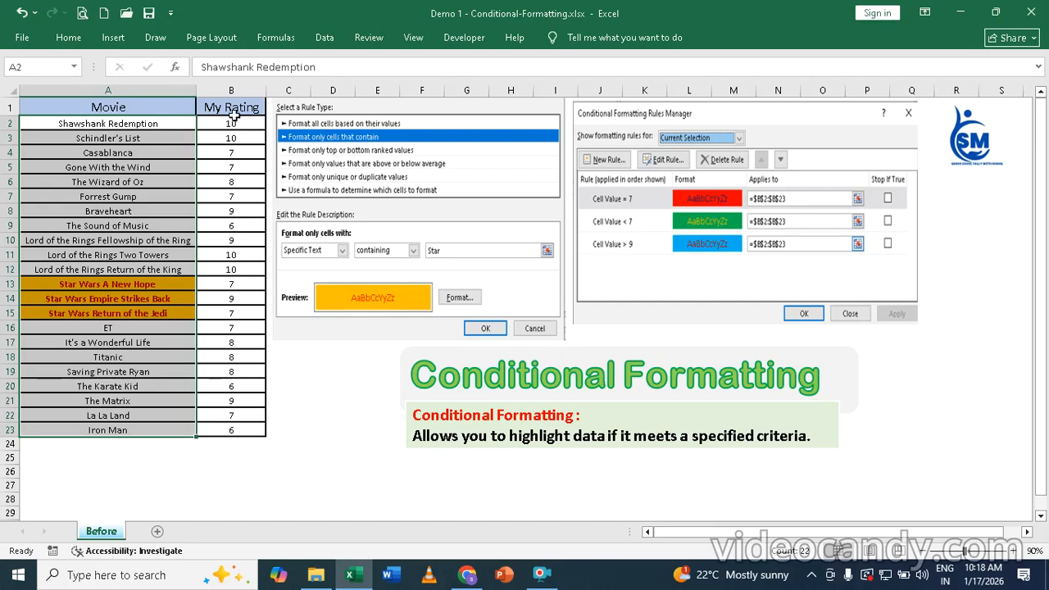
Start an Equal To highlight rule on the ratings in B2:B23 with the value 7.
drag(231, 122, 200, 425)
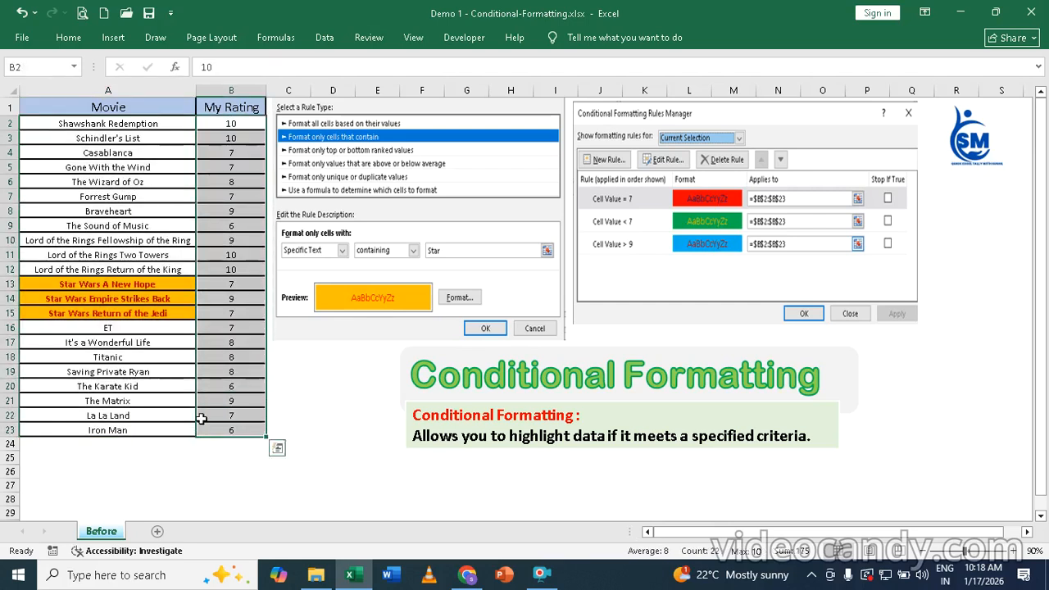
click(79, 42)
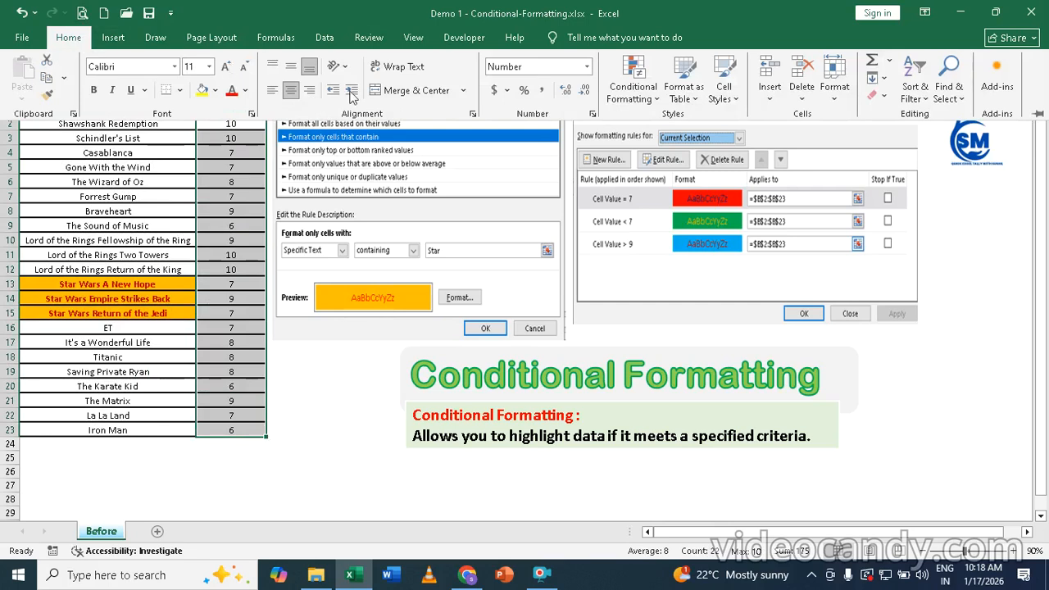
click(632, 89)
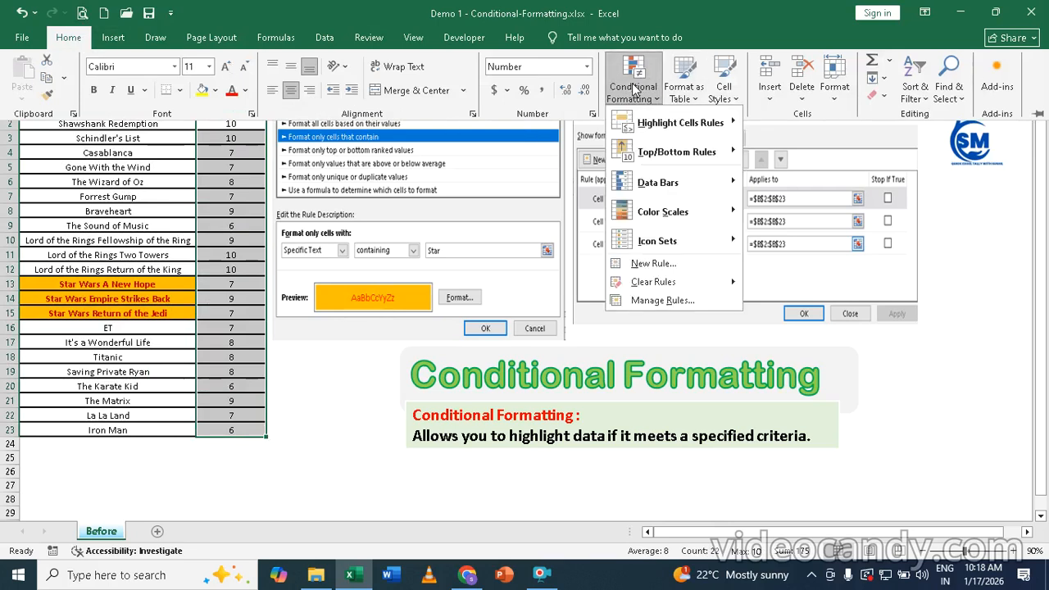
mouse_move(668, 131)
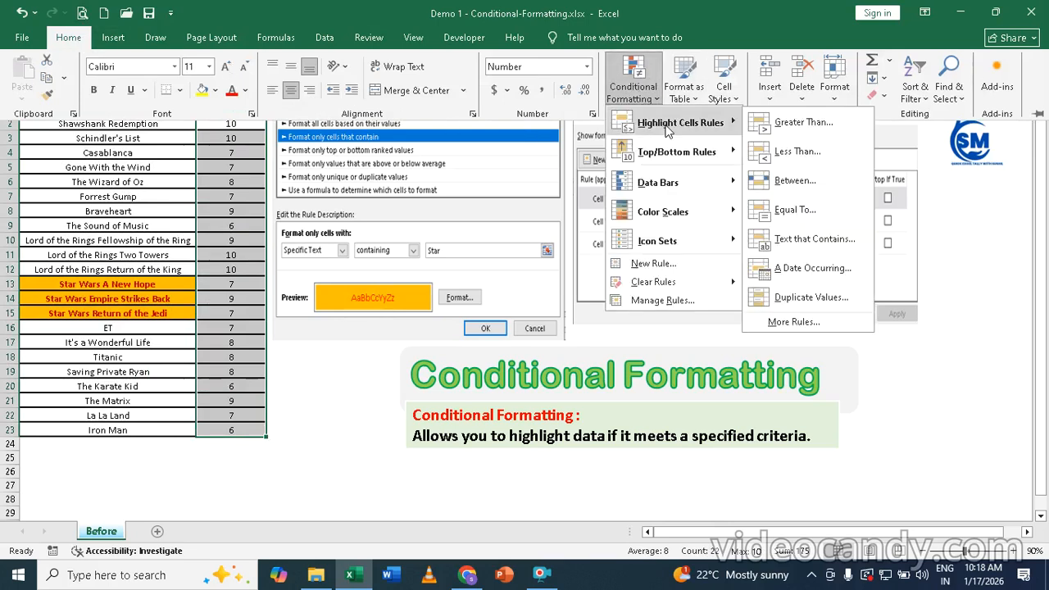
click(794, 211)
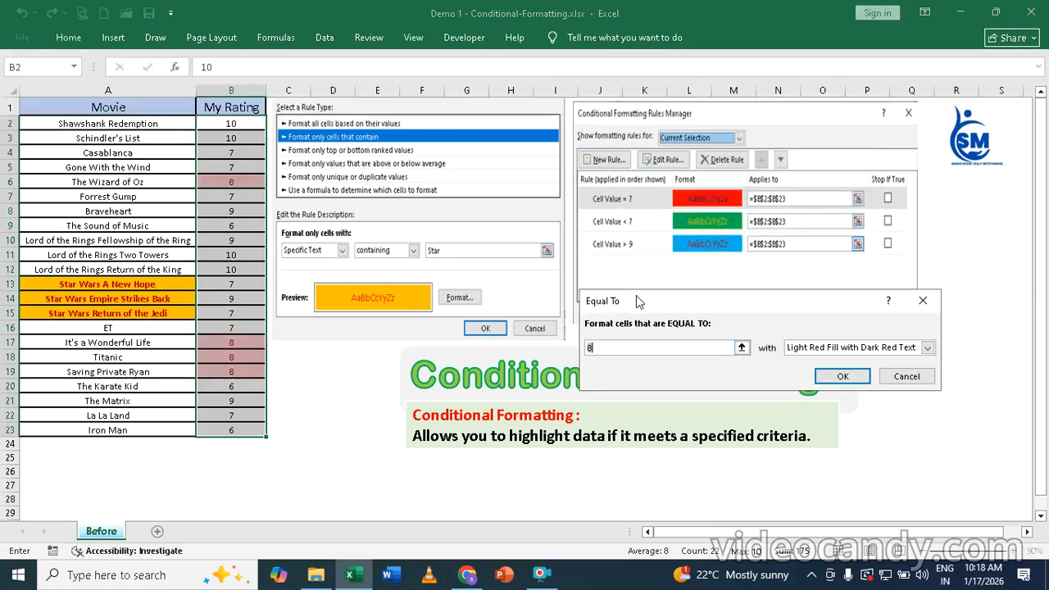
mouse_move(640, 302)
mouse_down()
mouse_move(716, 301)
mouse_move(656, 300)
mouse_up()
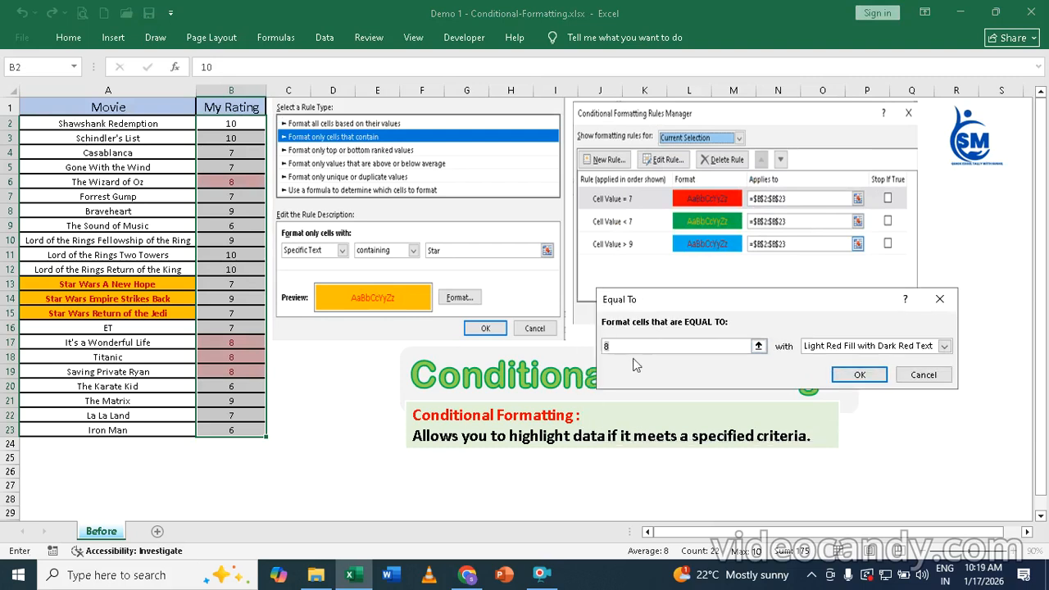
text(7)
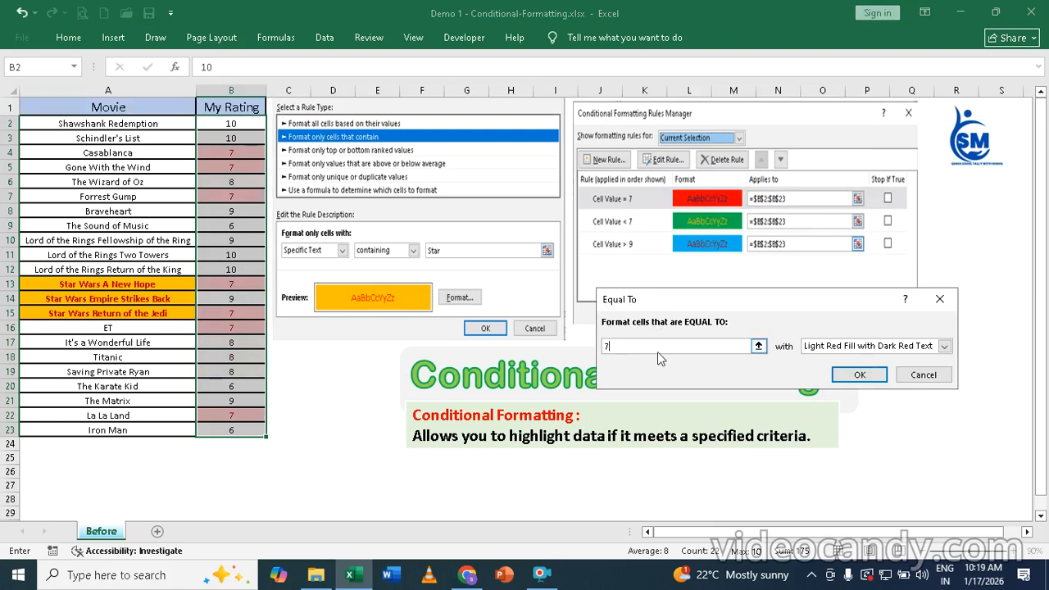
Give the Equal To rule a custom format of dark red fill with bold white text and apply it.
click(944, 346)
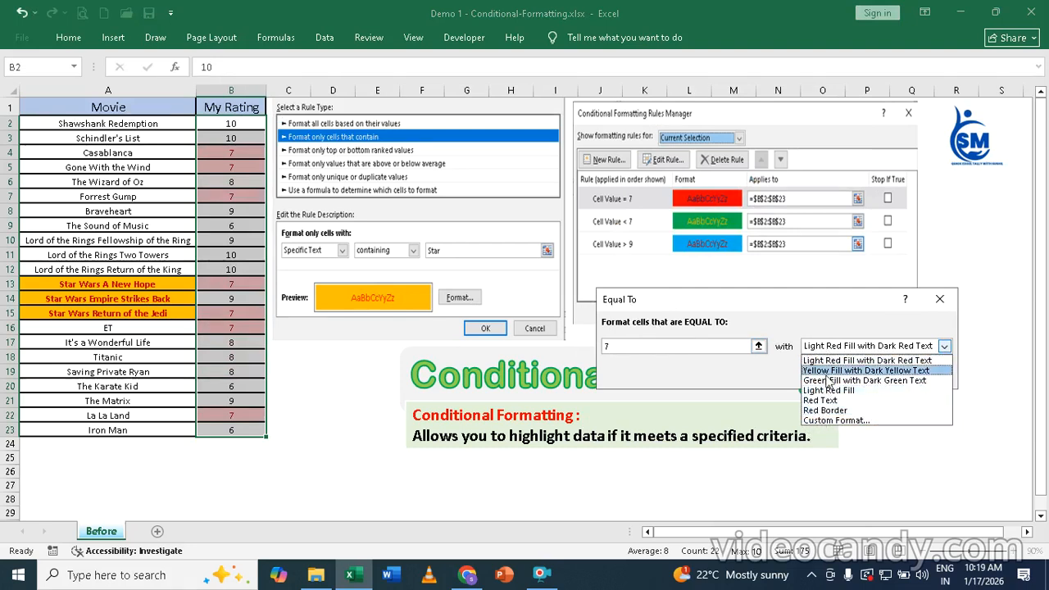
click(831, 420)
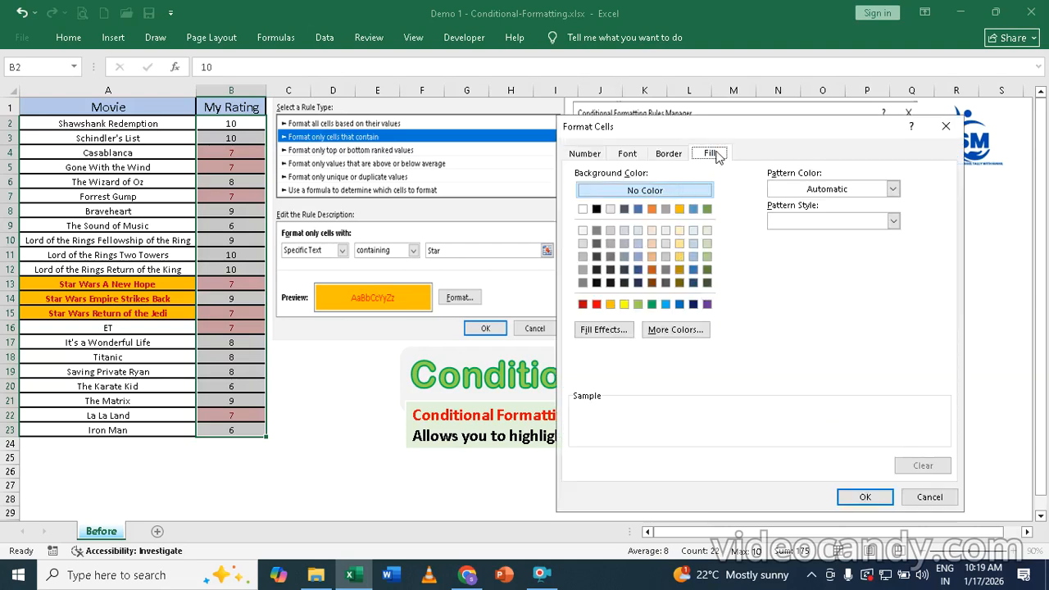
click(582, 304)
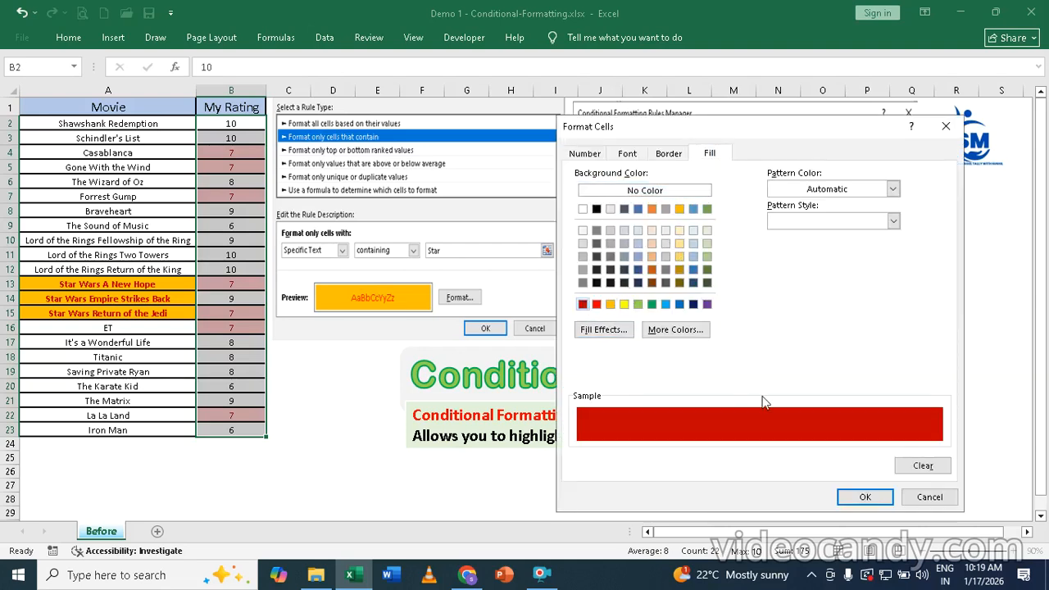
click(627, 154)
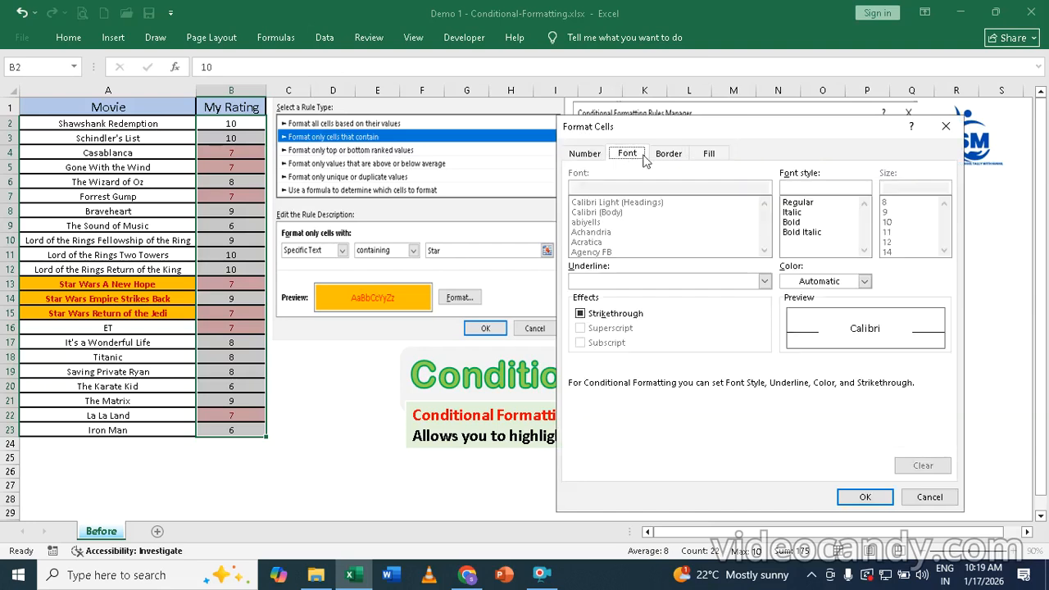
click(792, 222)
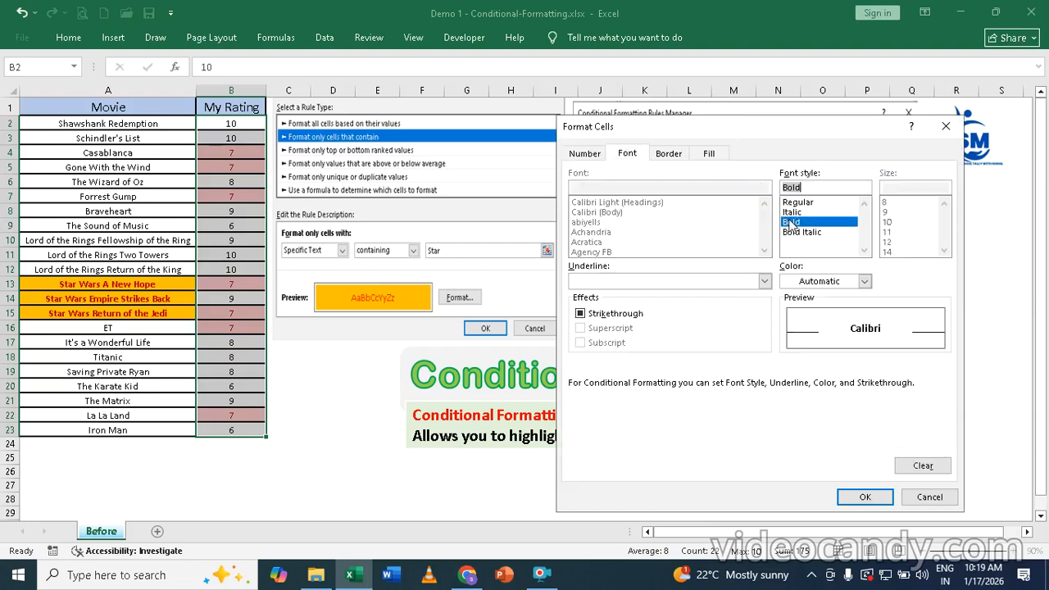
click(806, 282)
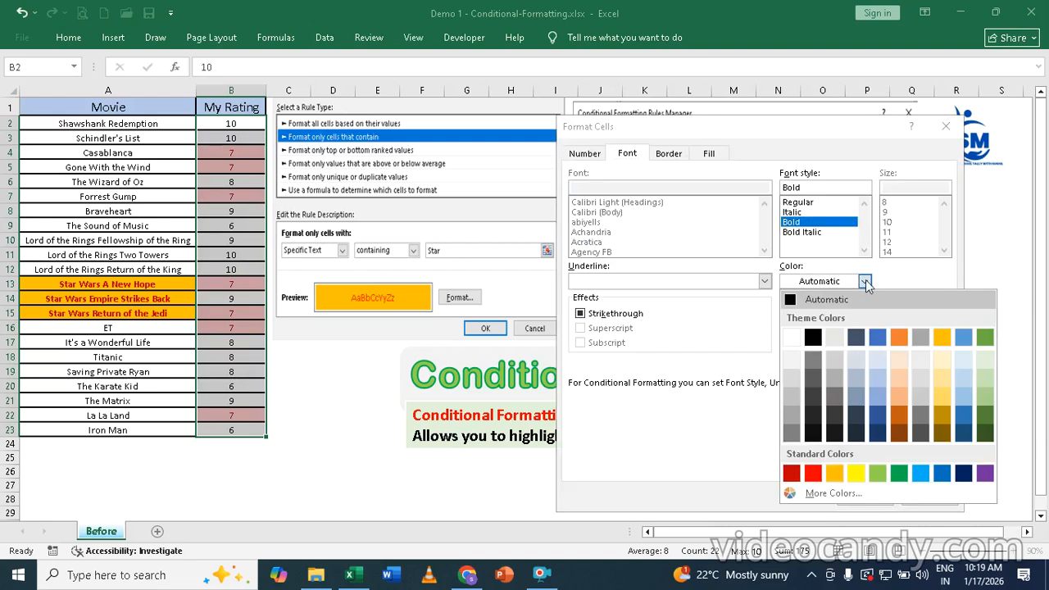
click(791, 337)
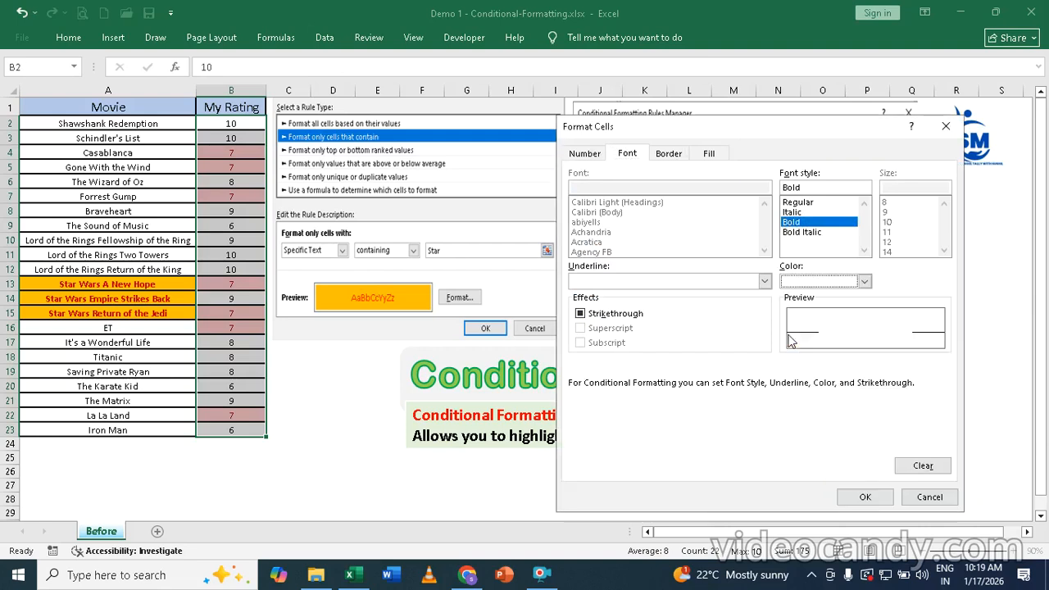
click(865, 498)
click(859, 374)
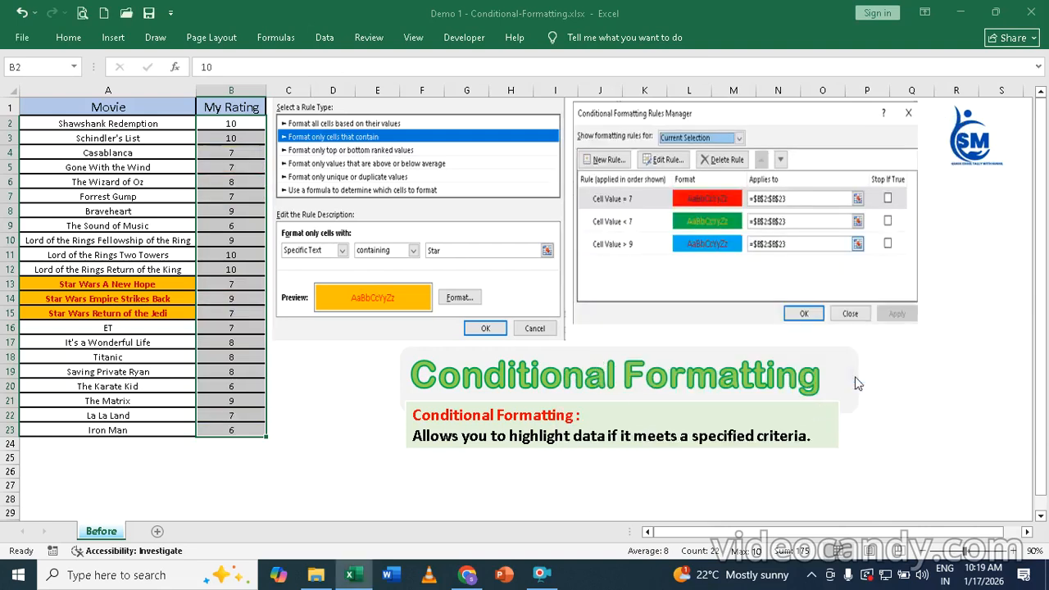
click(855, 382)
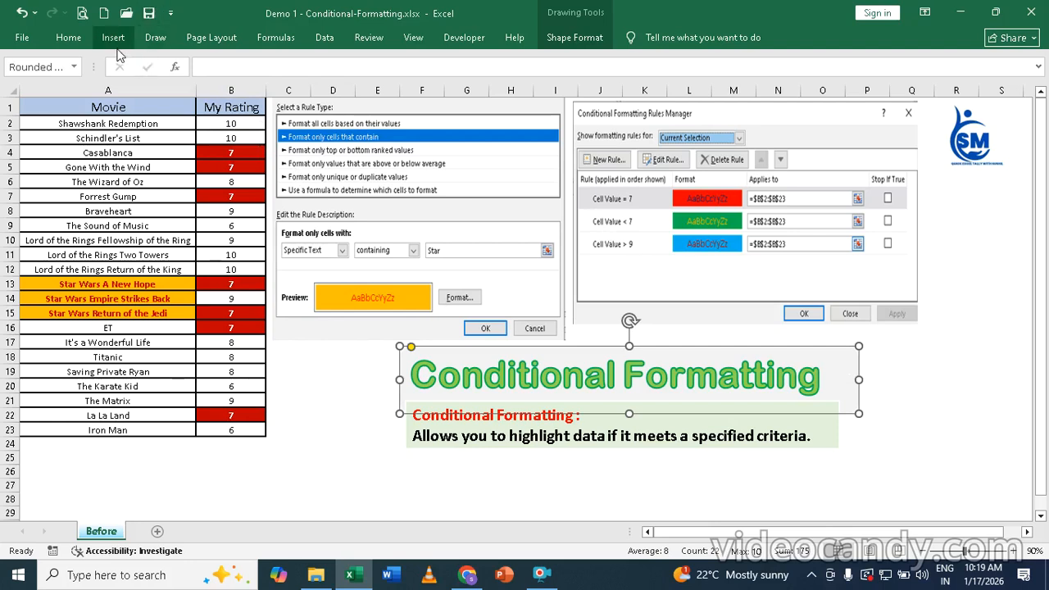
Start a Less Than highlight rule on the ratings in B2:B23 with the value 7.
click(238, 121)
drag(238, 122, 222, 431)
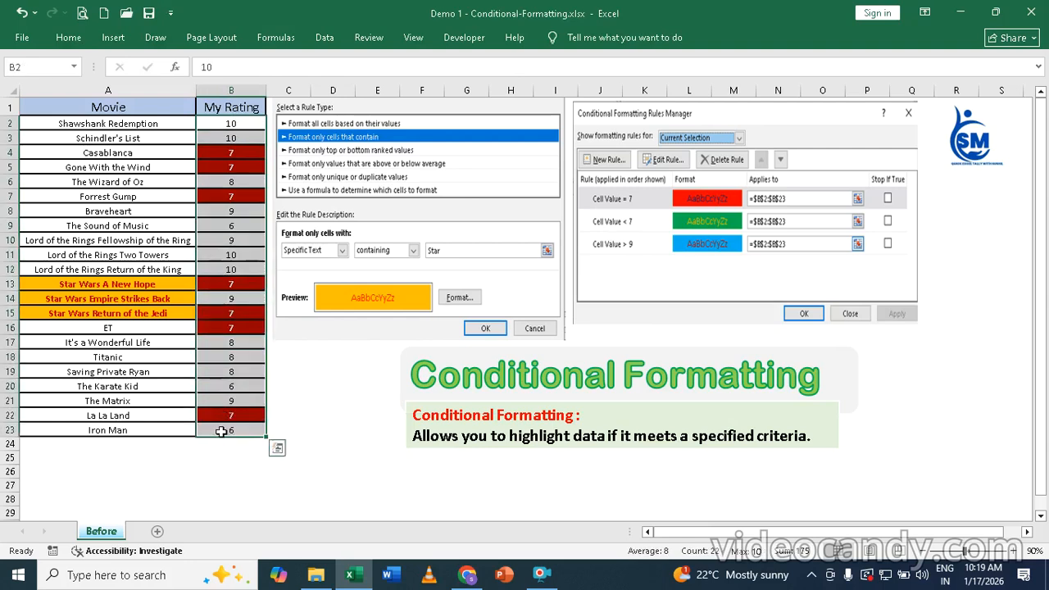
click(69, 39)
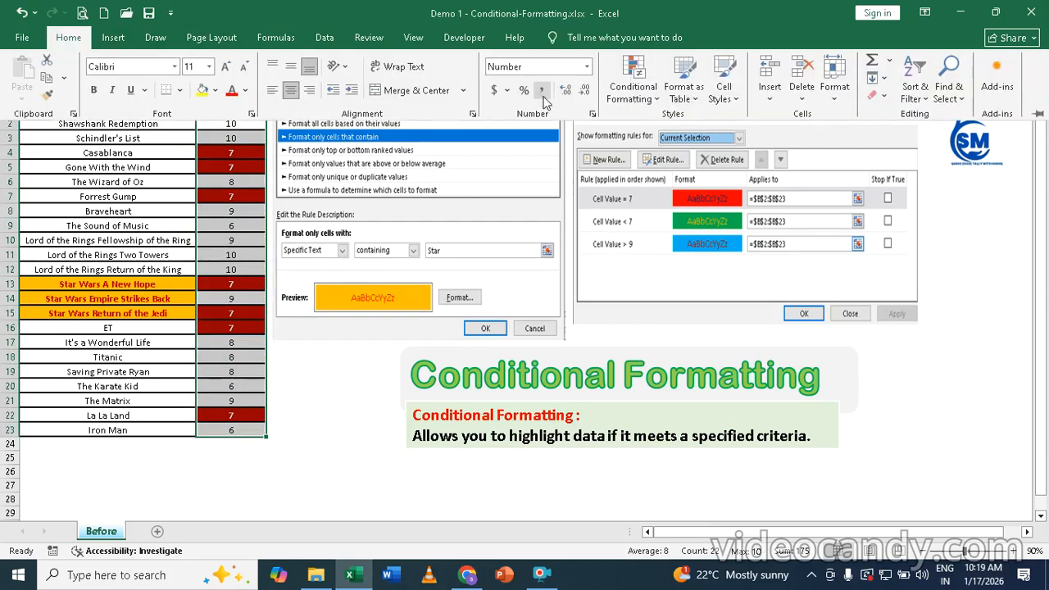
click(624, 95)
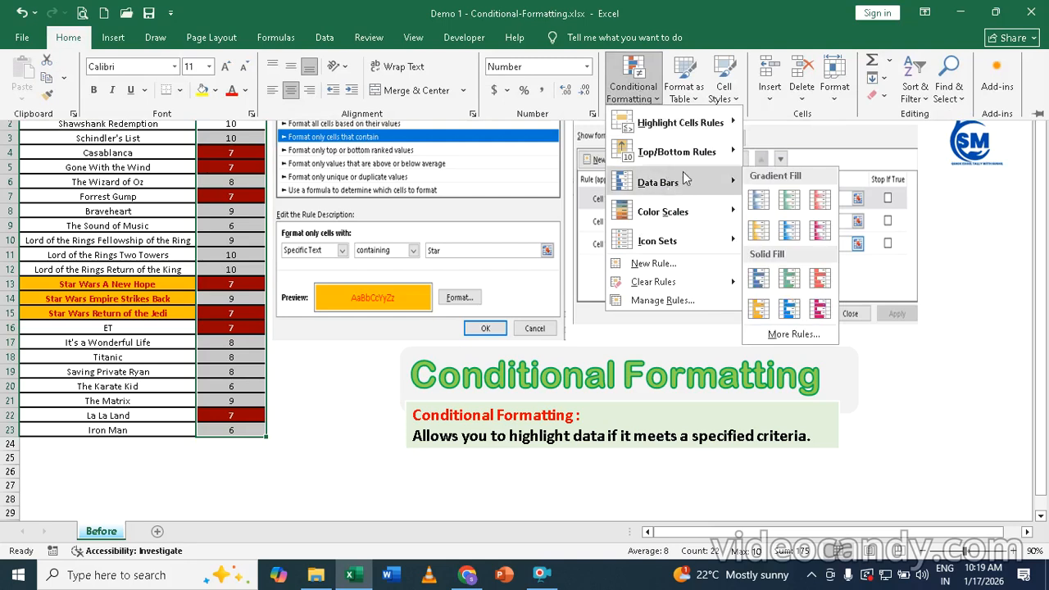
mouse_move(681, 123)
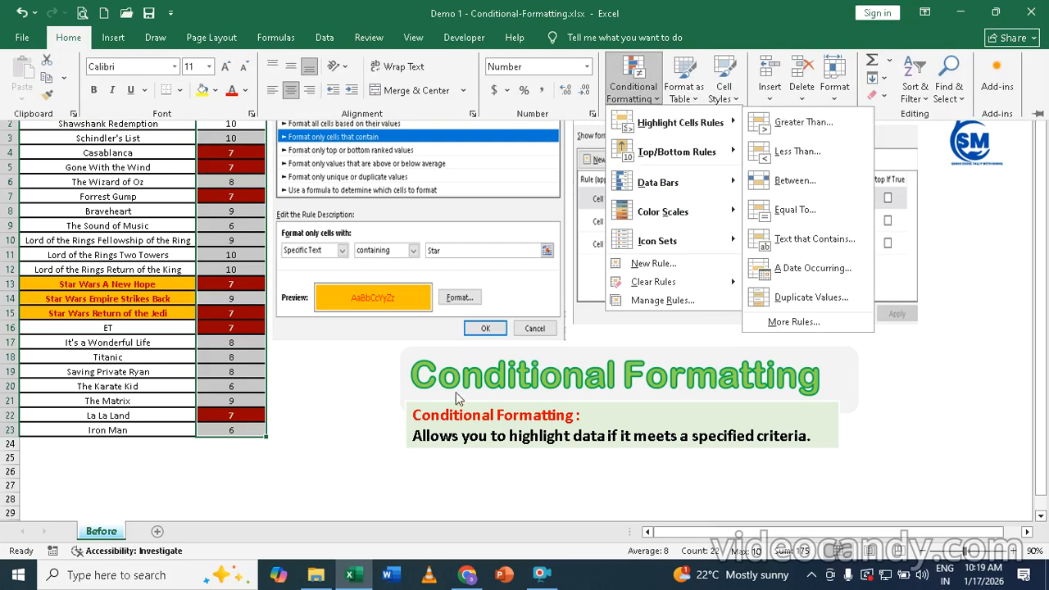
click(358, 457)
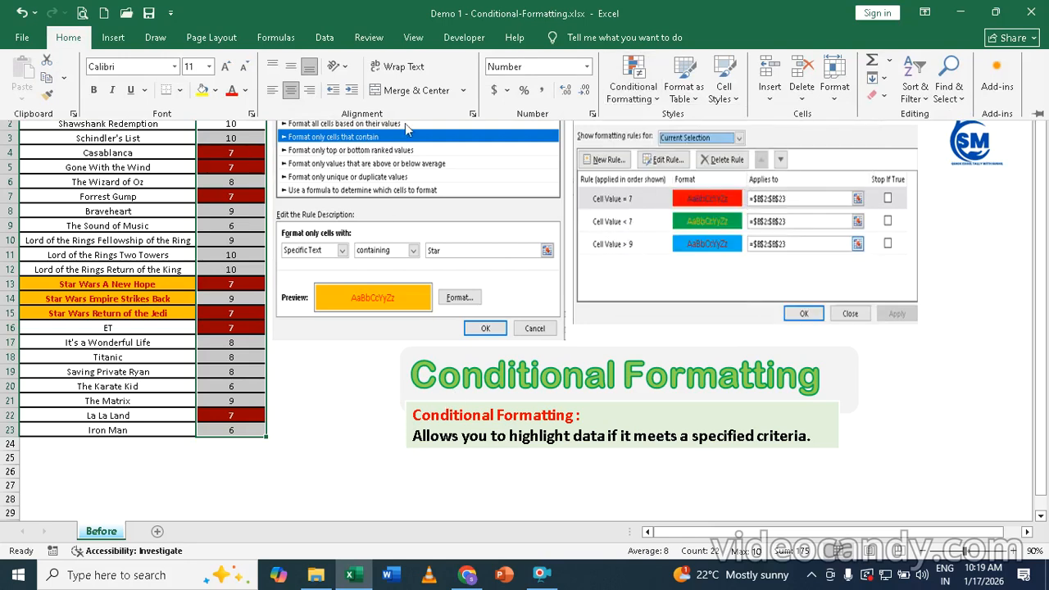
click(633, 82)
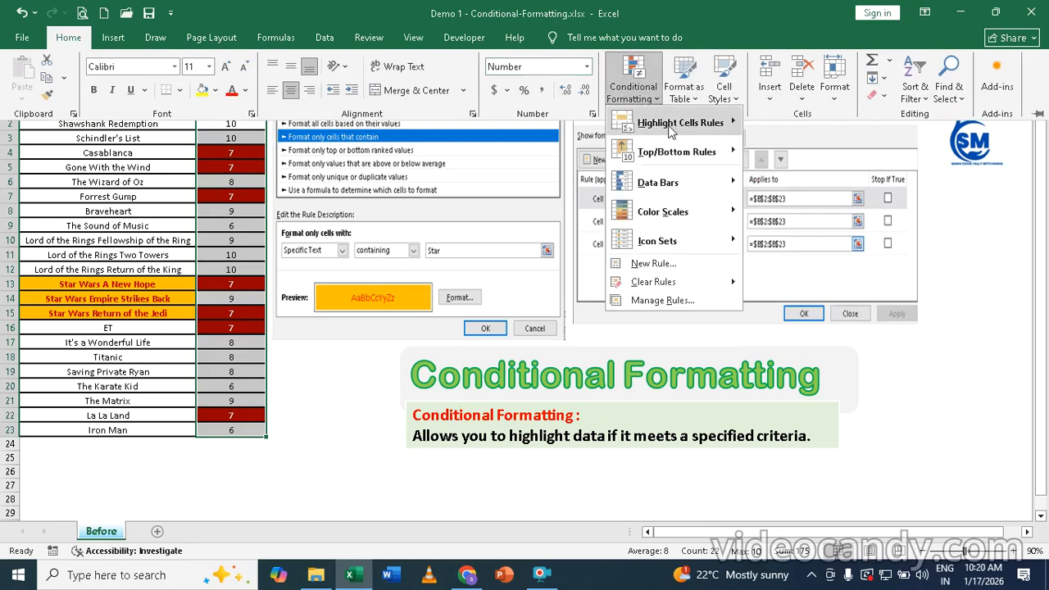
mouse_move(670, 133)
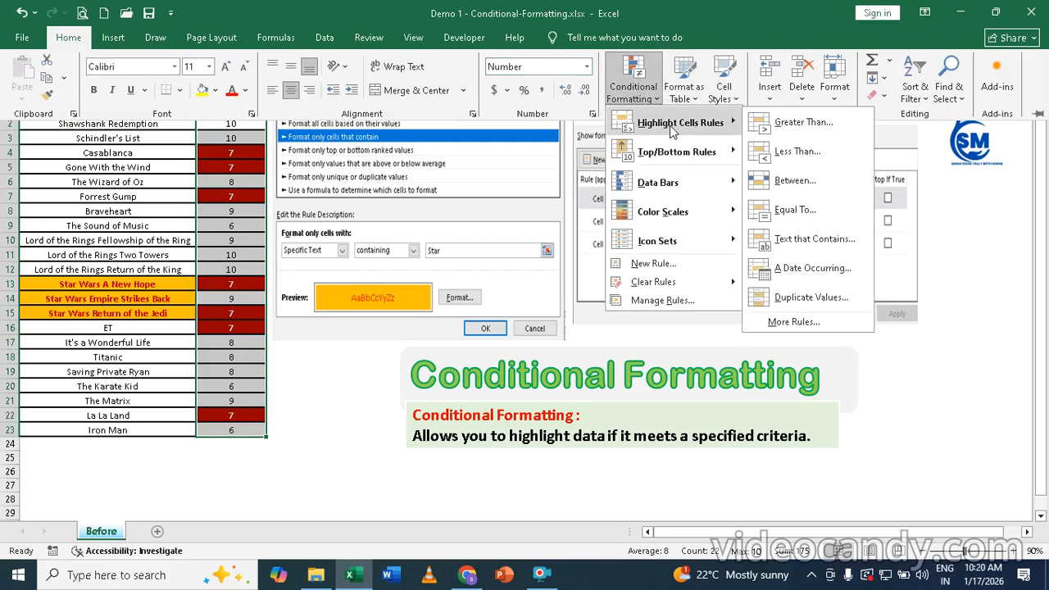
click(795, 152)
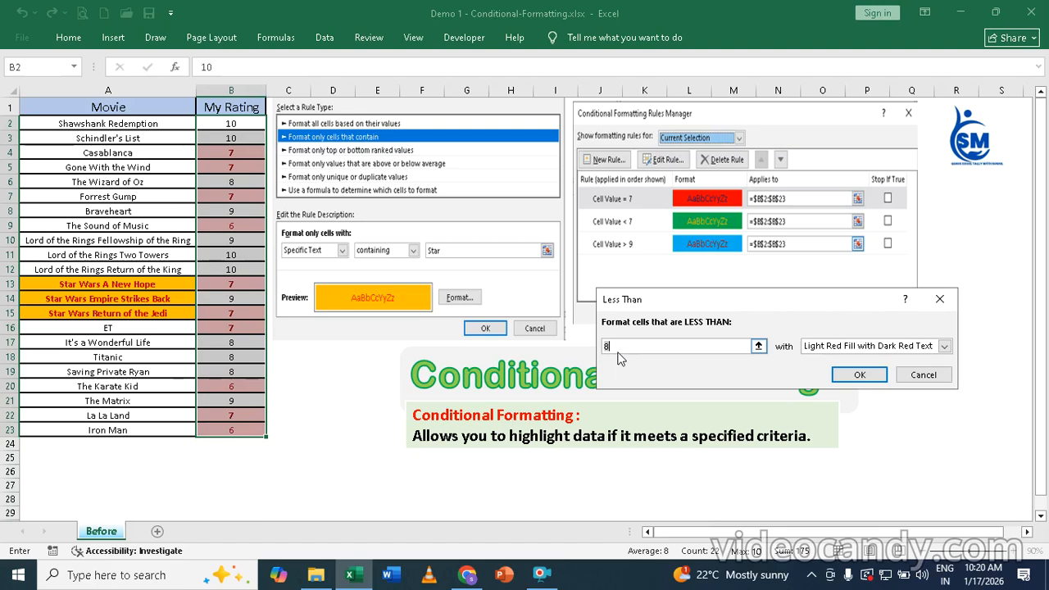
key(BackSpace)
text(7)
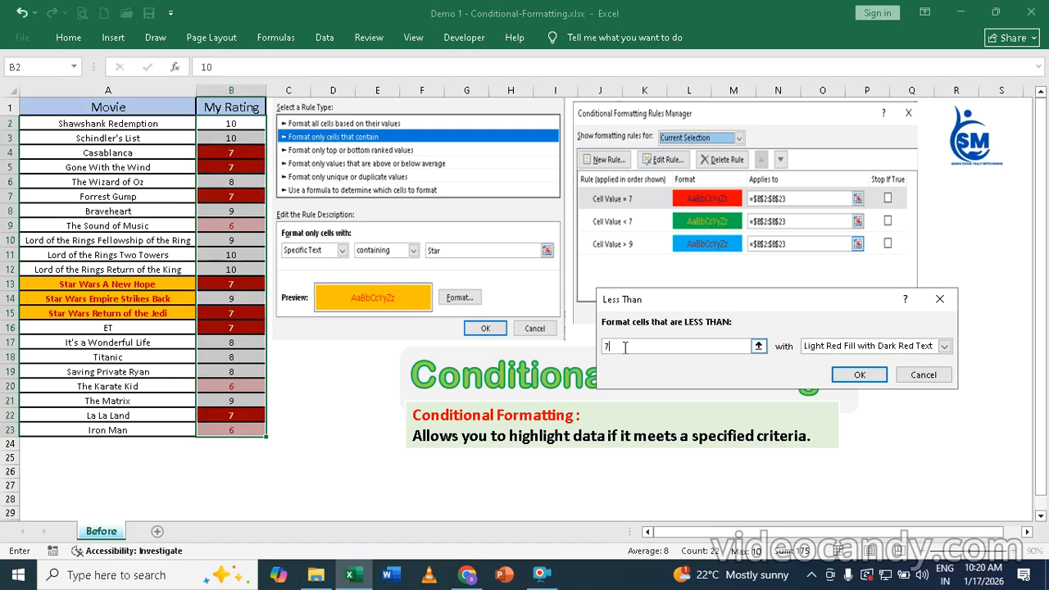
Give the Less Than rule a custom format of green fill with bold yellow text and apply it.
click(944, 346)
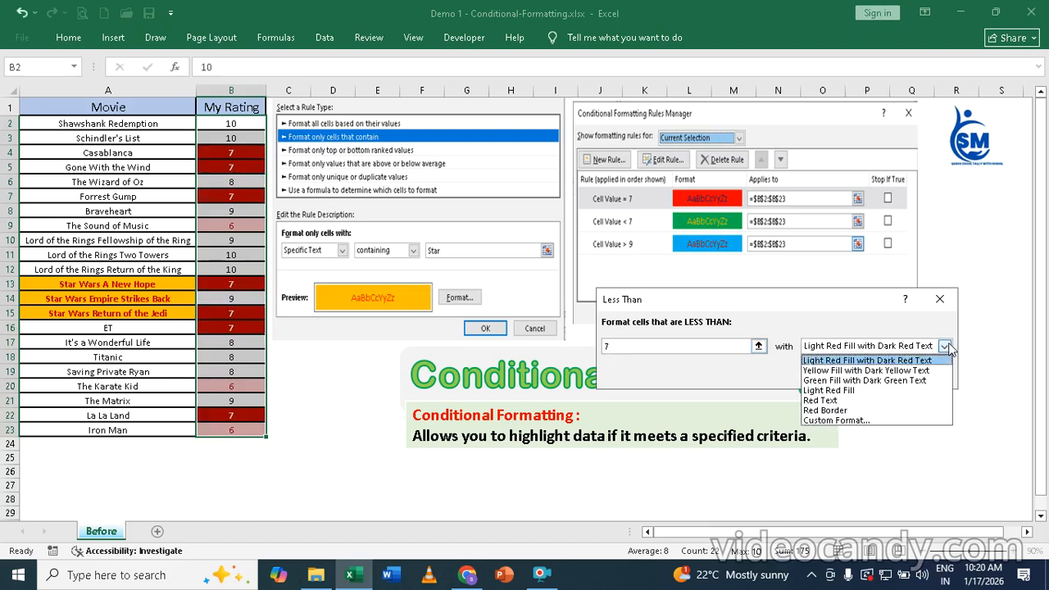
click(829, 420)
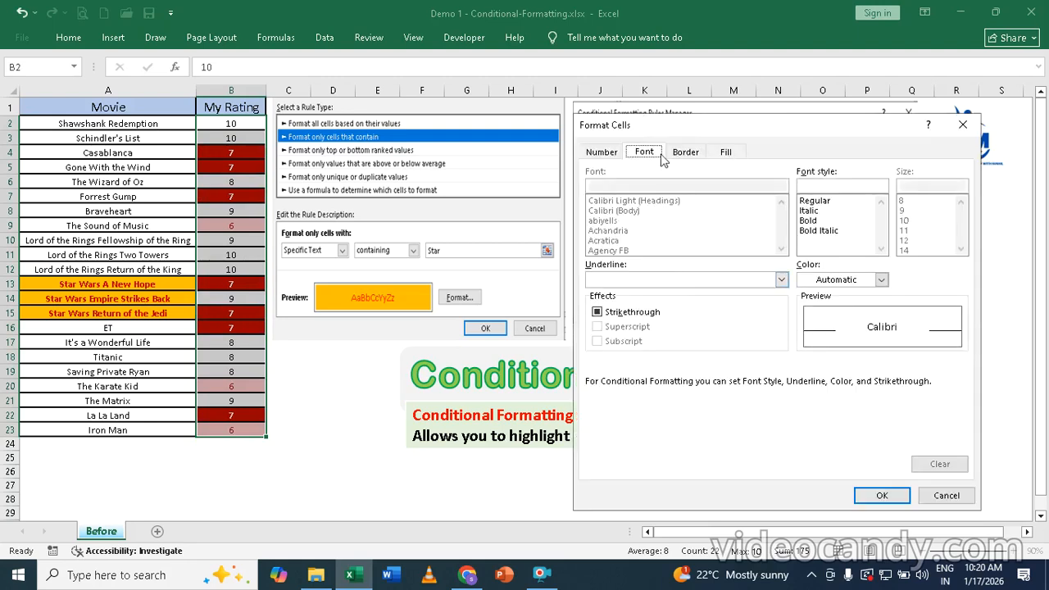
double_click(803, 220)
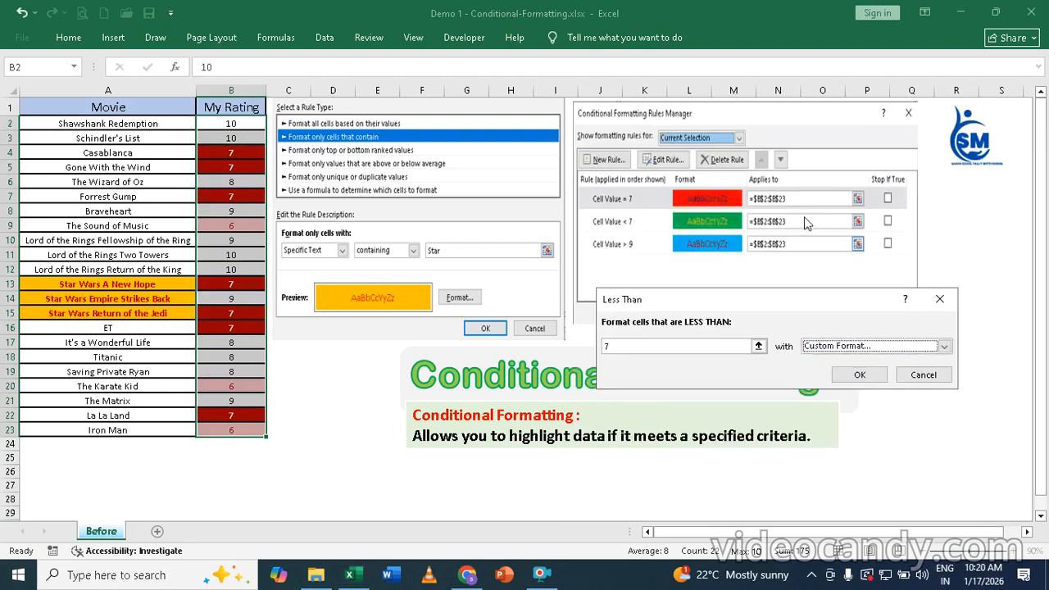
click(944, 345)
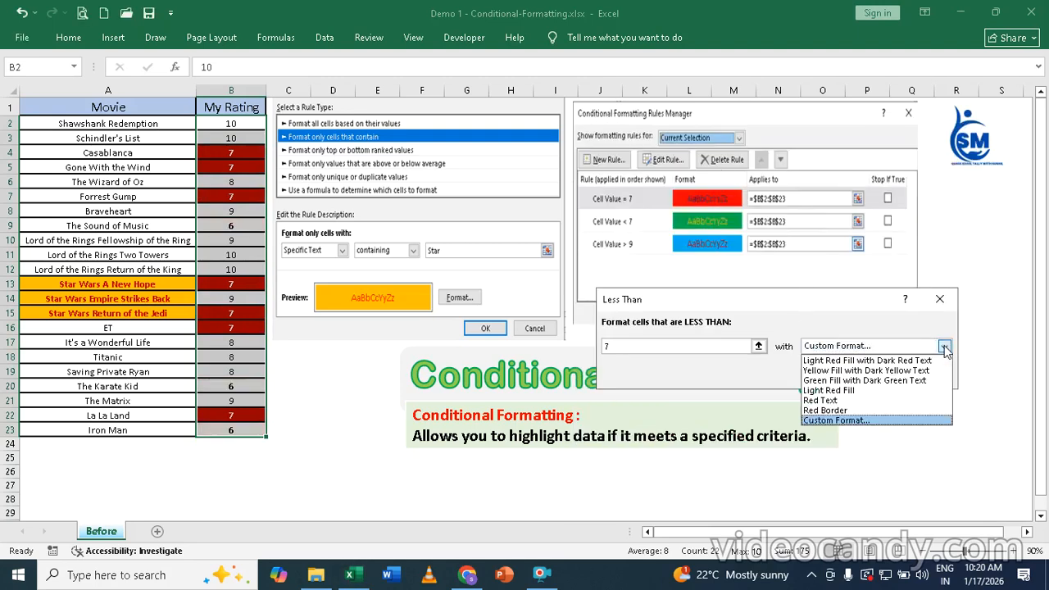
click(825, 422)
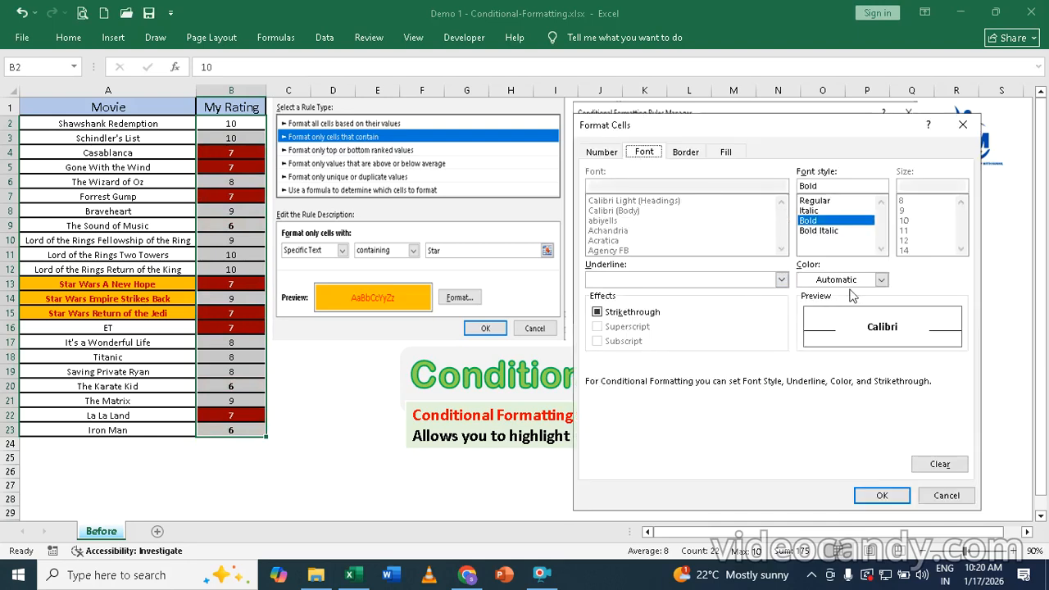
click(883, 282)
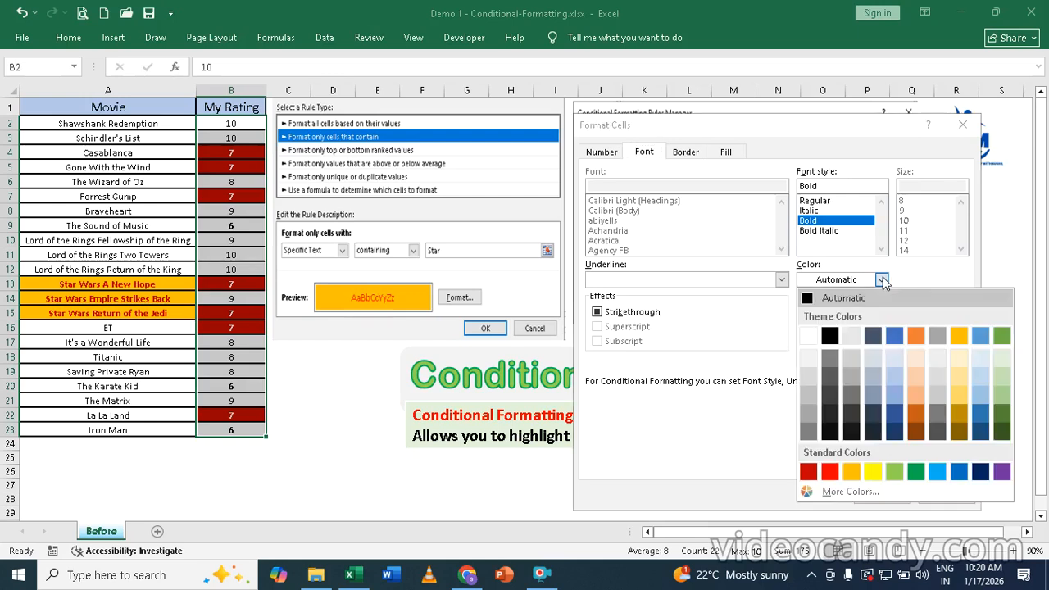
click(868, 469)
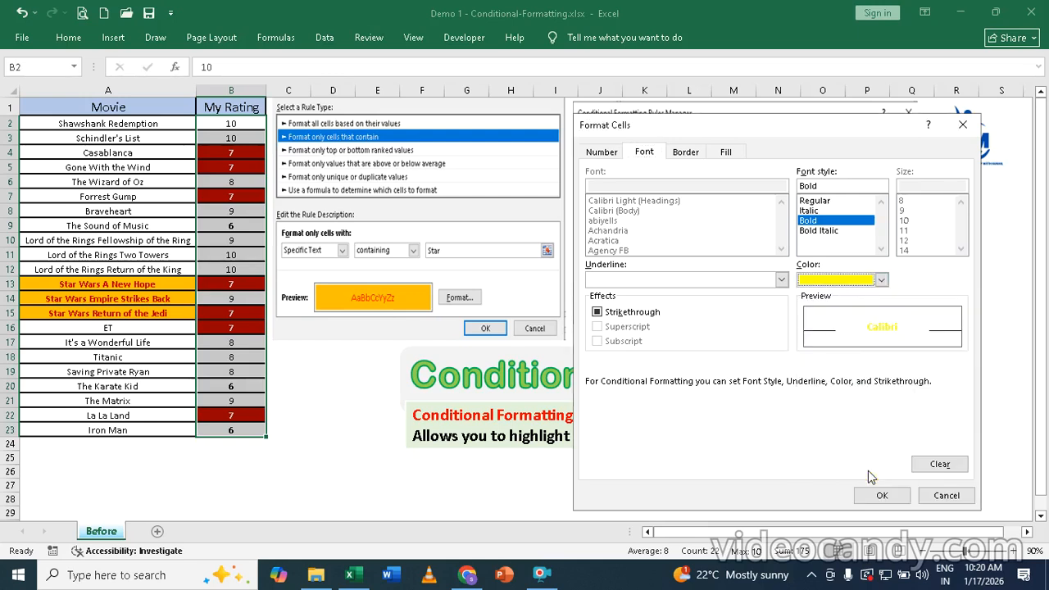
click(727, 153)
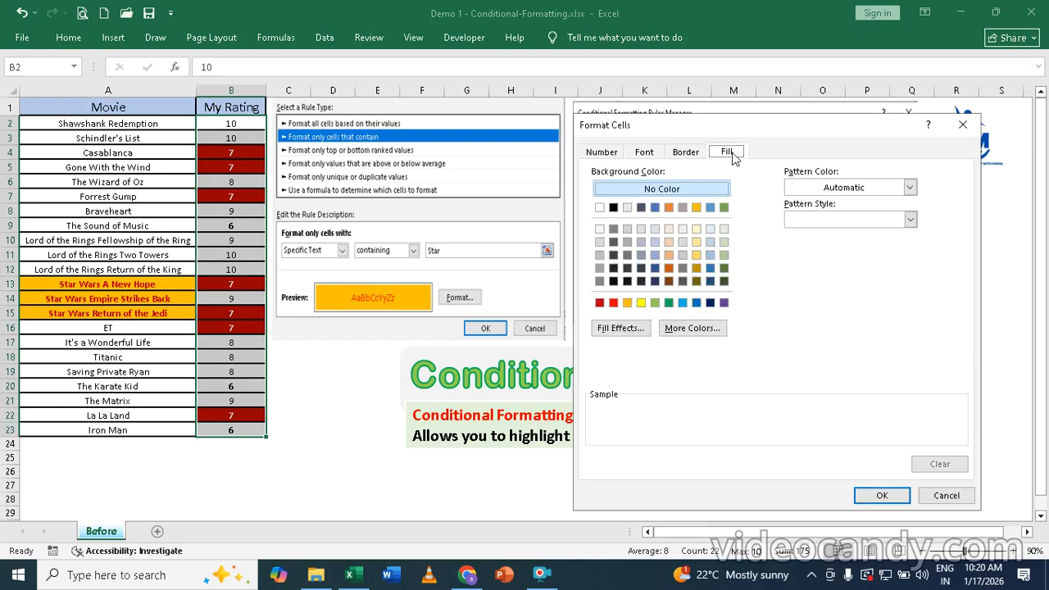
click(670, 303)
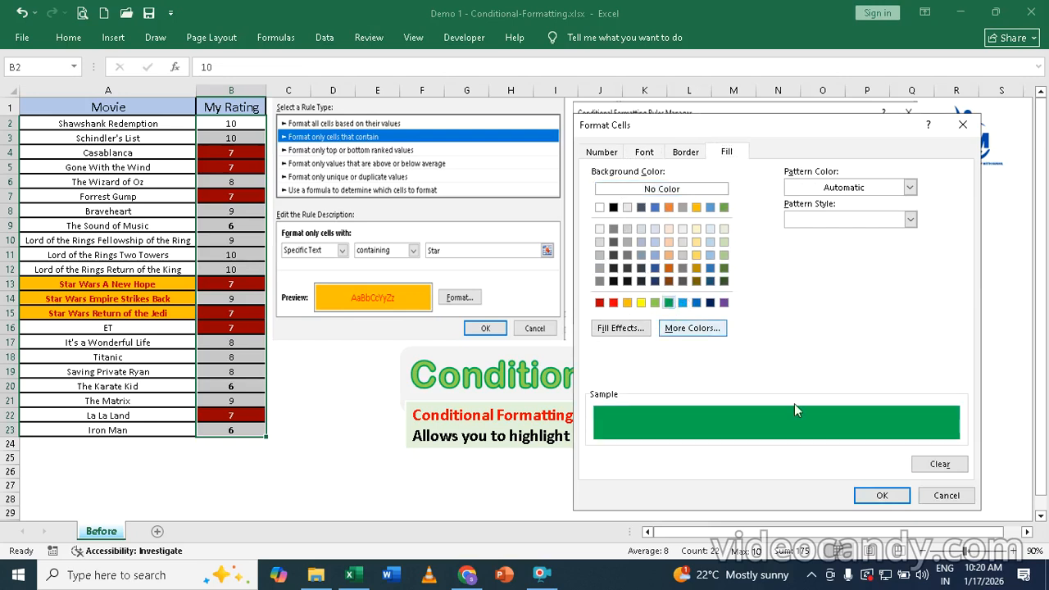
click(880, 496)
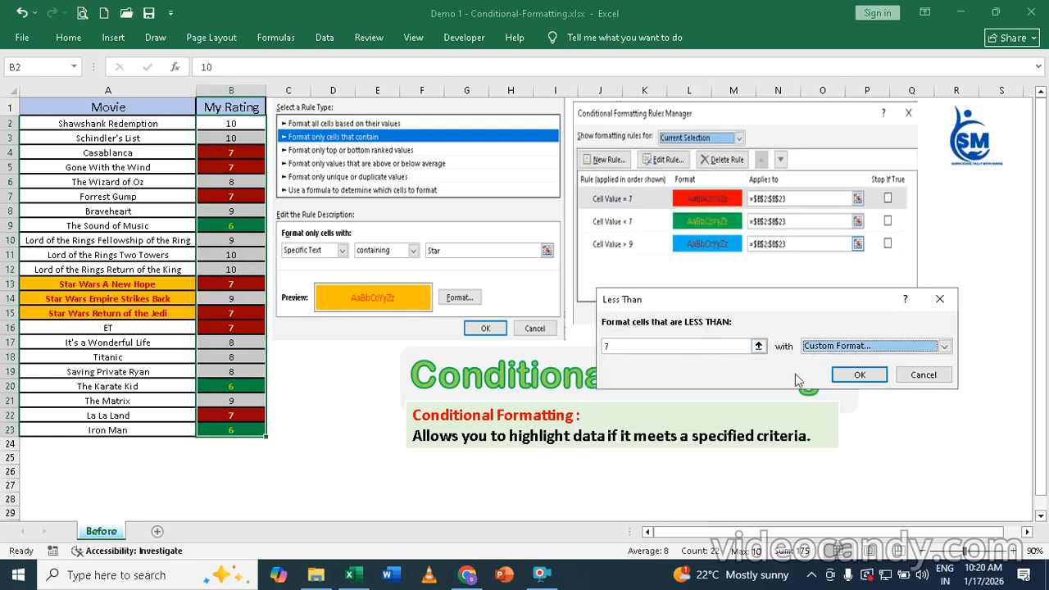
click(862, 377)
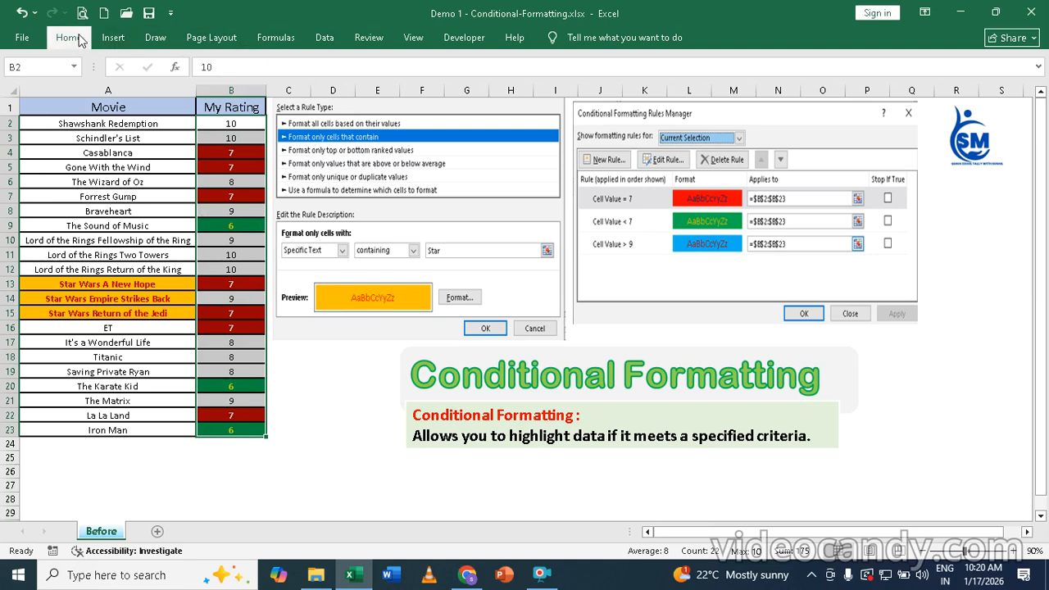
Start a Greater Than highlight rule on the ratings in B2:B23 with the value 9.
click(71, 41)
click(644, 91)
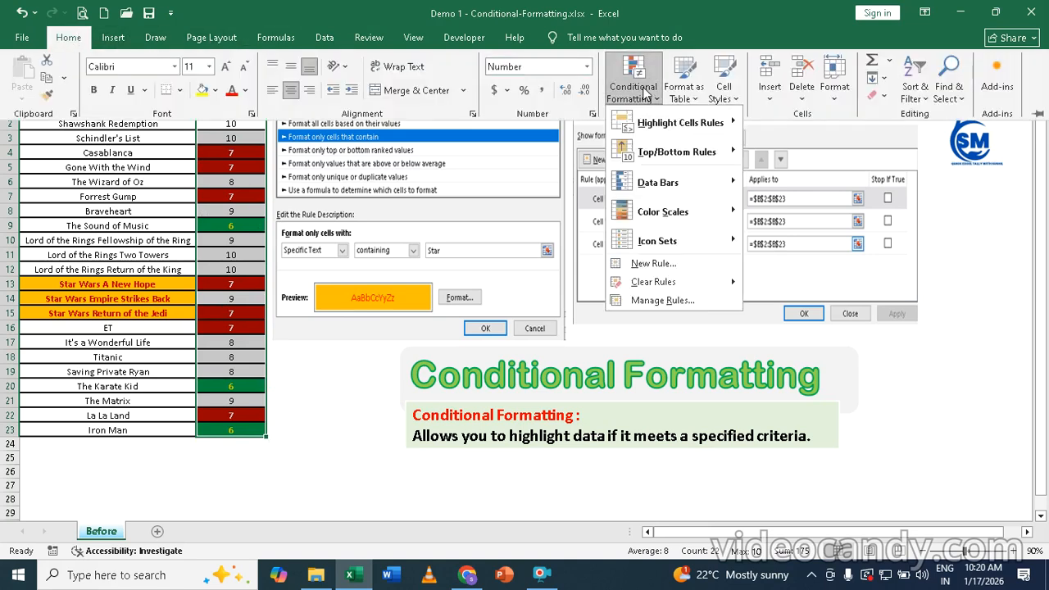
mouse_move(656, 125)
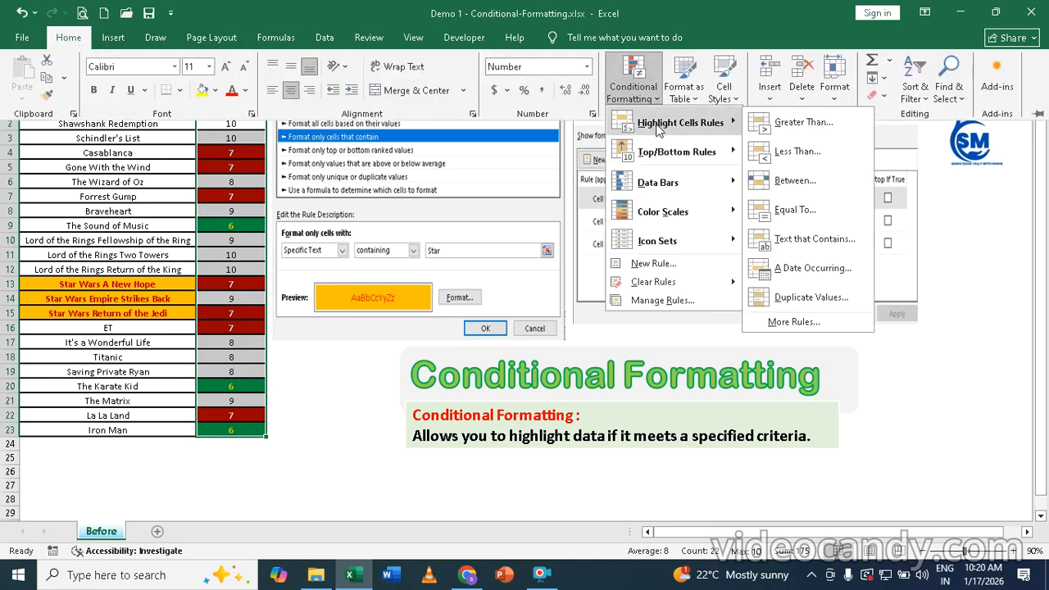
click(807, 118)
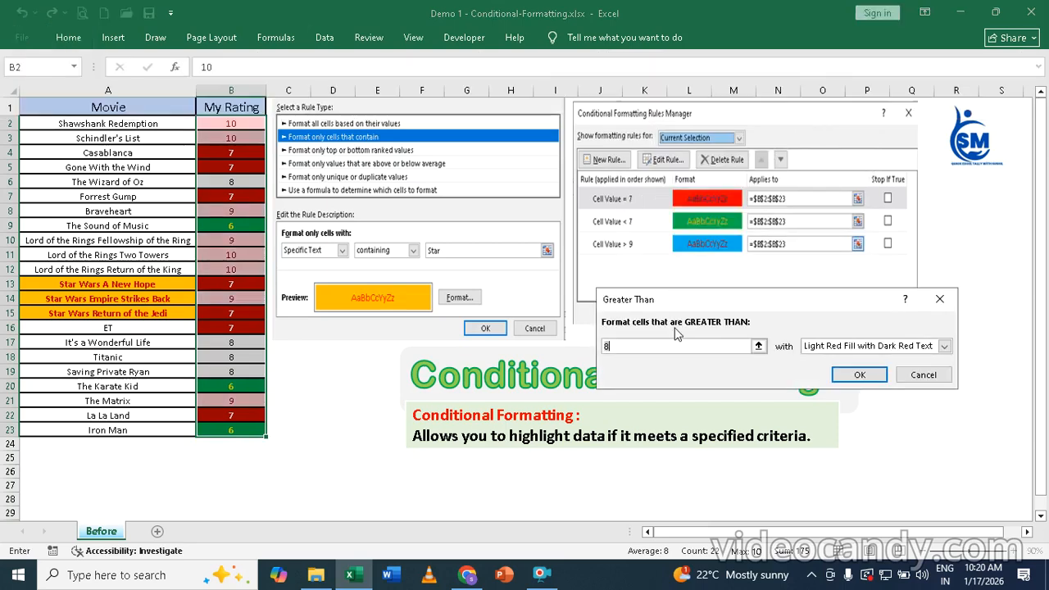
text(9)
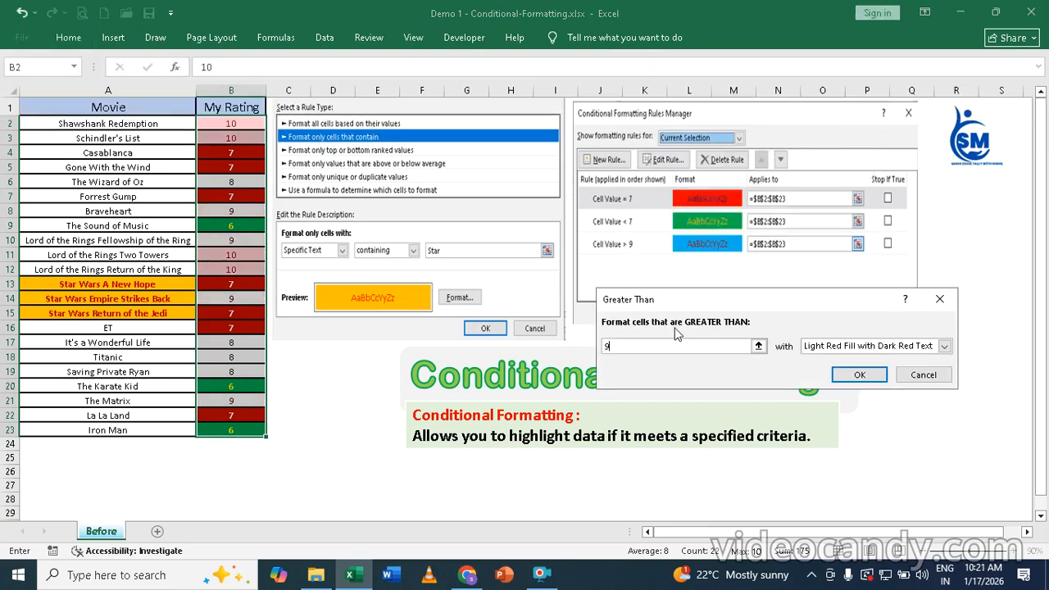
Give the Greater Than rule a custom format of light blue fill with bold white text and apply it.
click(950, 346)
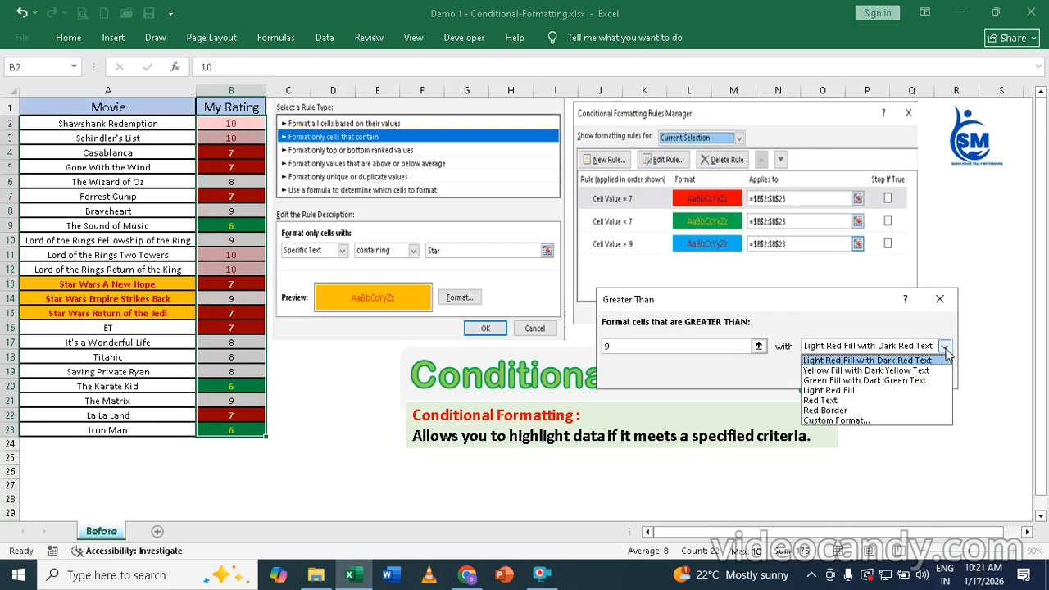
click(852, 422)
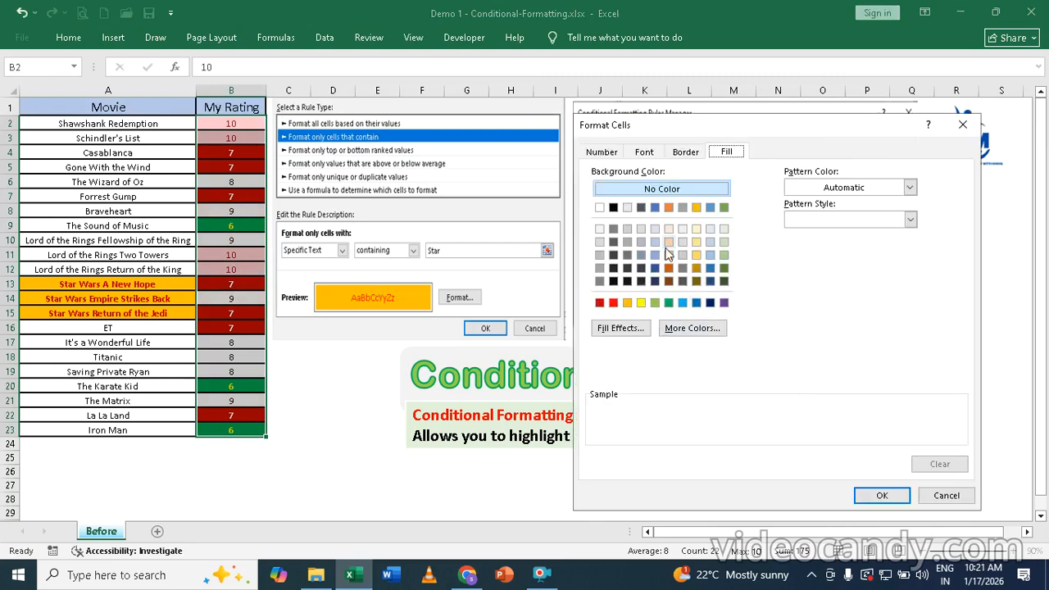
click(684, 303)
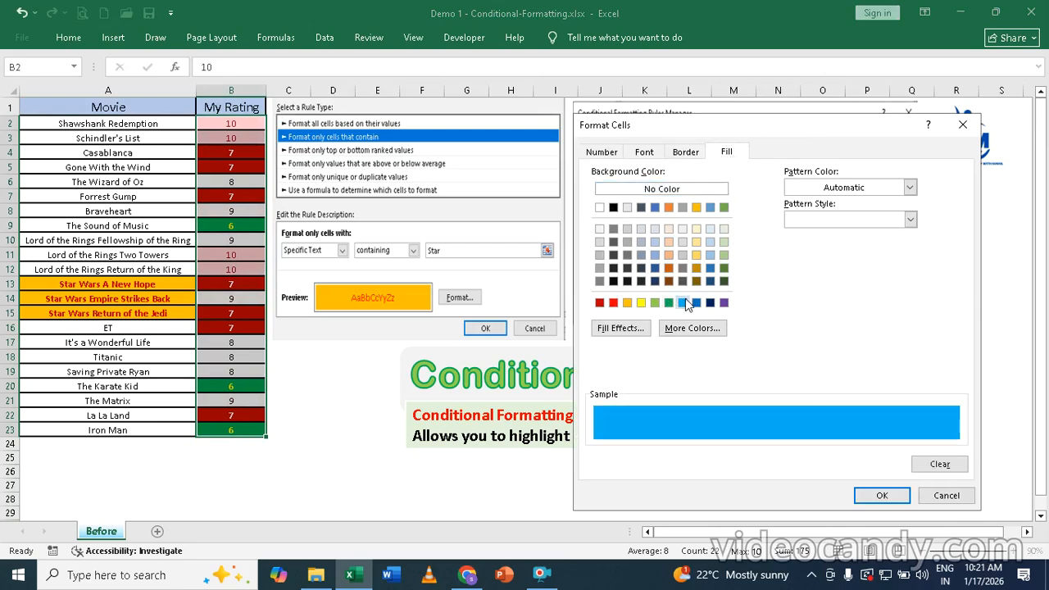
click(644, 152)
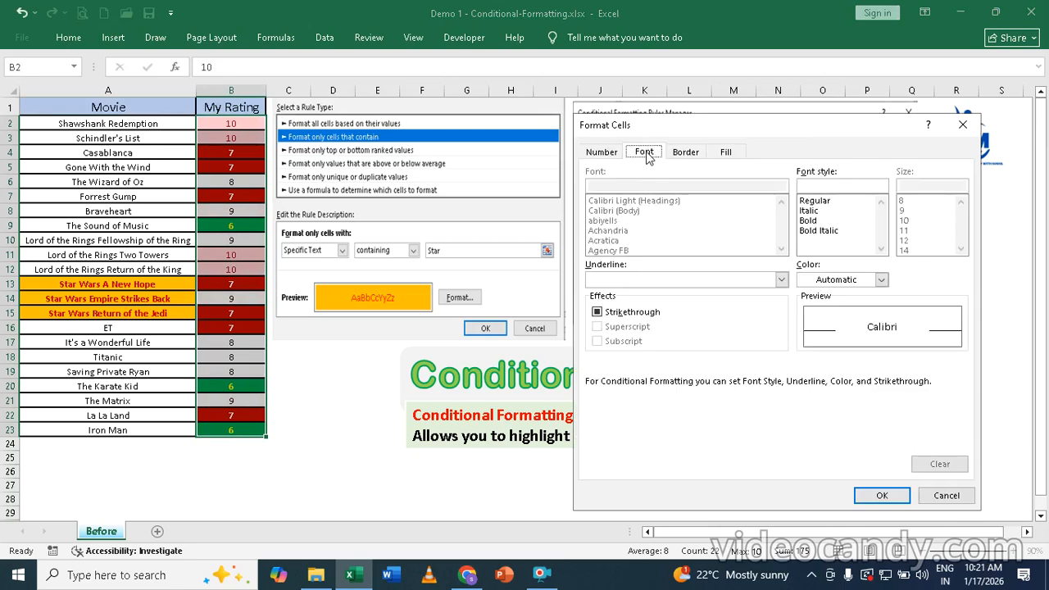
click(810, 221)
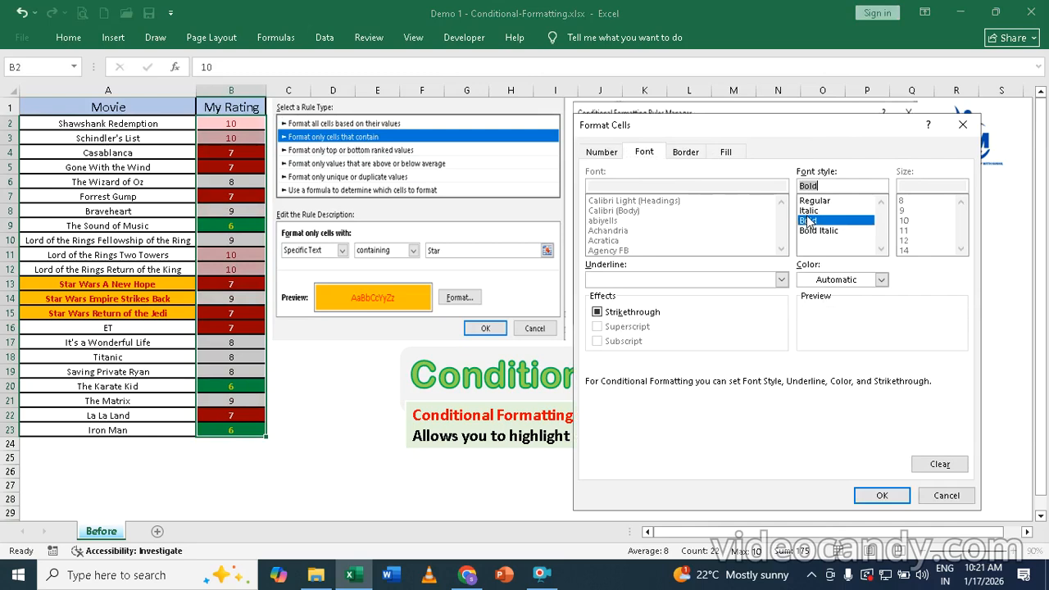
click(818, 285)
click(809, 336)
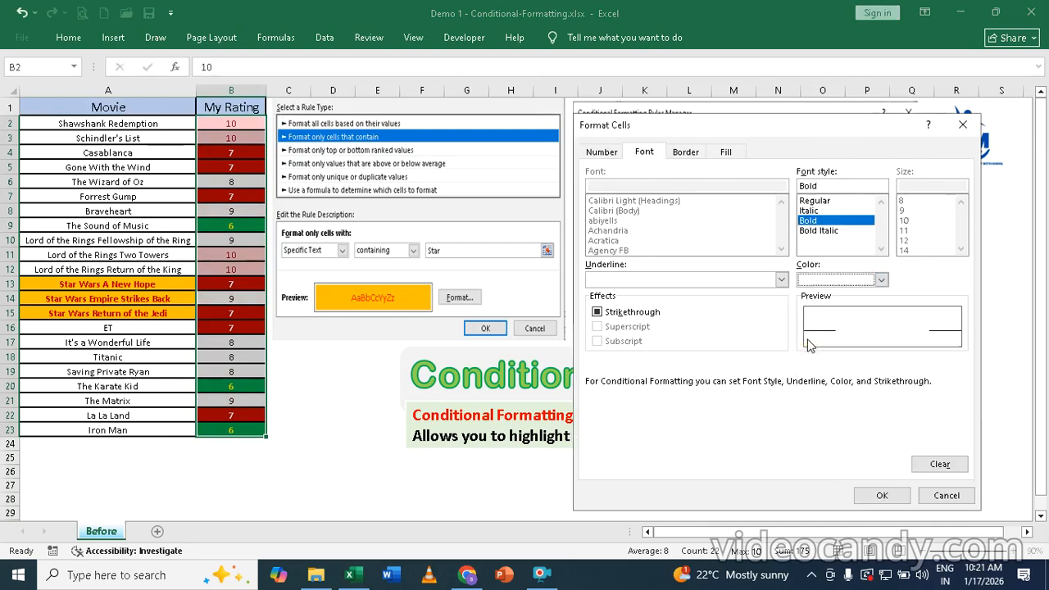
click(883, 497)
click(860, 375)
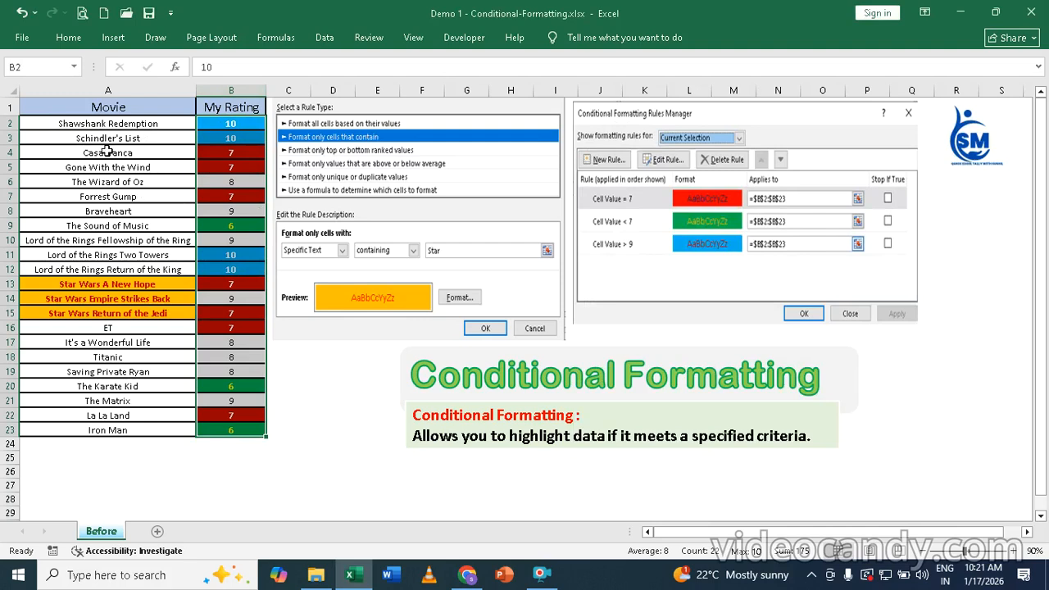
Open the Conditional Formatting Rules Manager for the movies and ratings in A2:B23.
click(47, 123)
drag(47, 123, 221, 430)
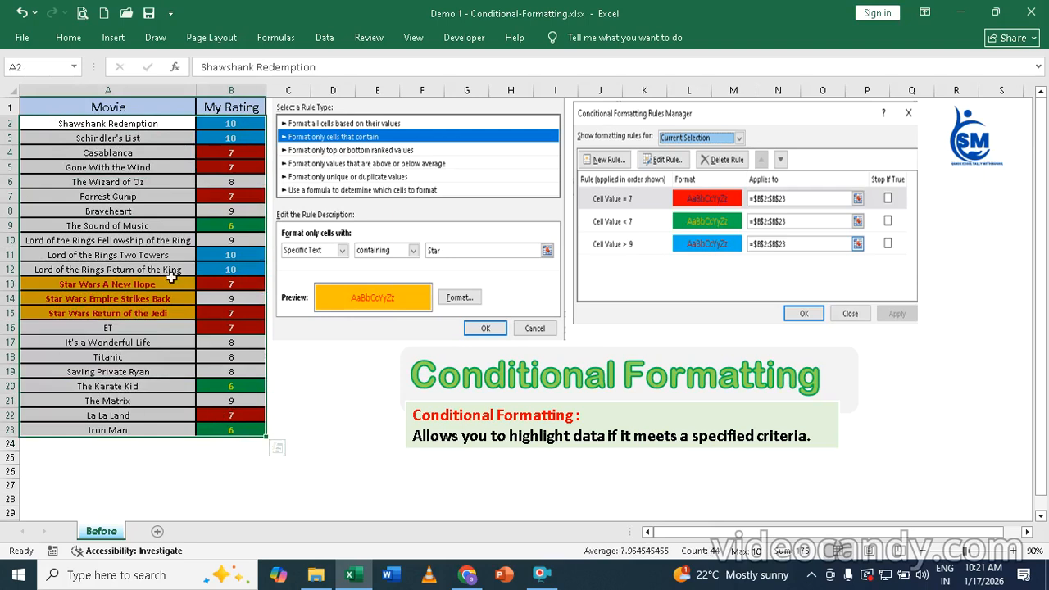
click(63, 45)
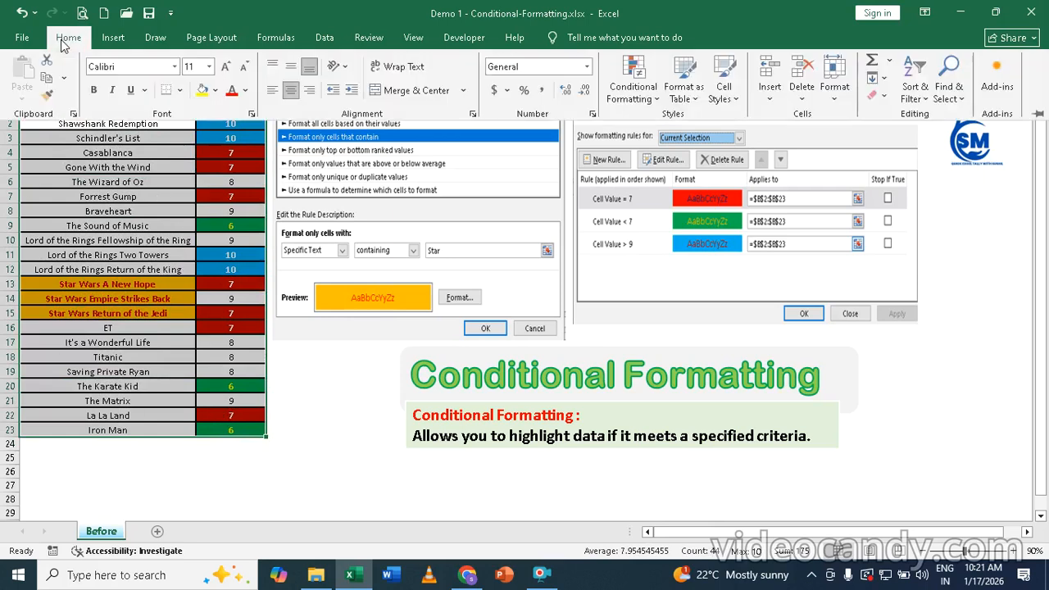
click(636, 92)
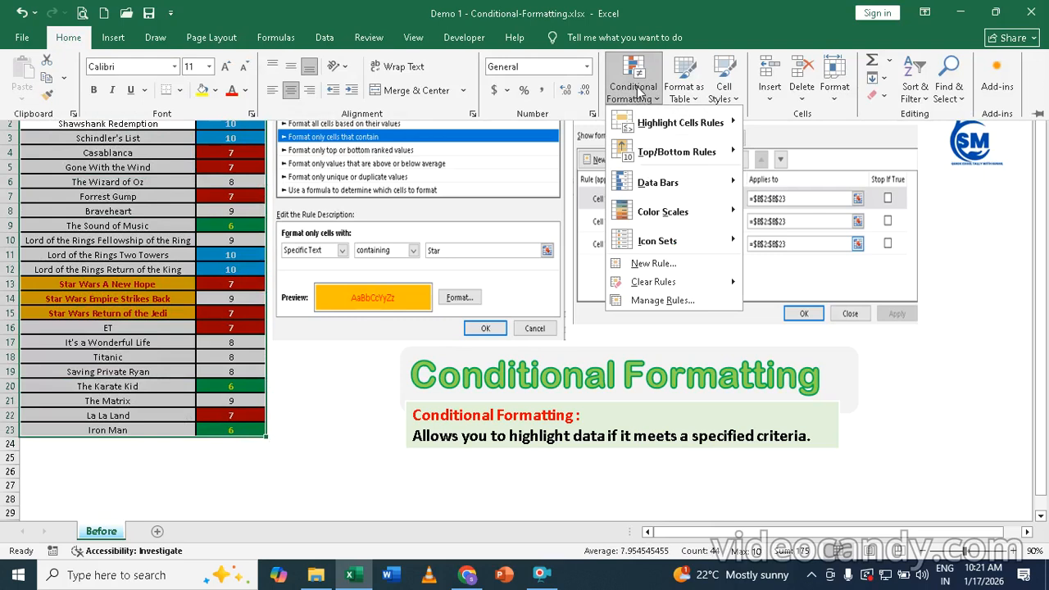
click(679, 302)
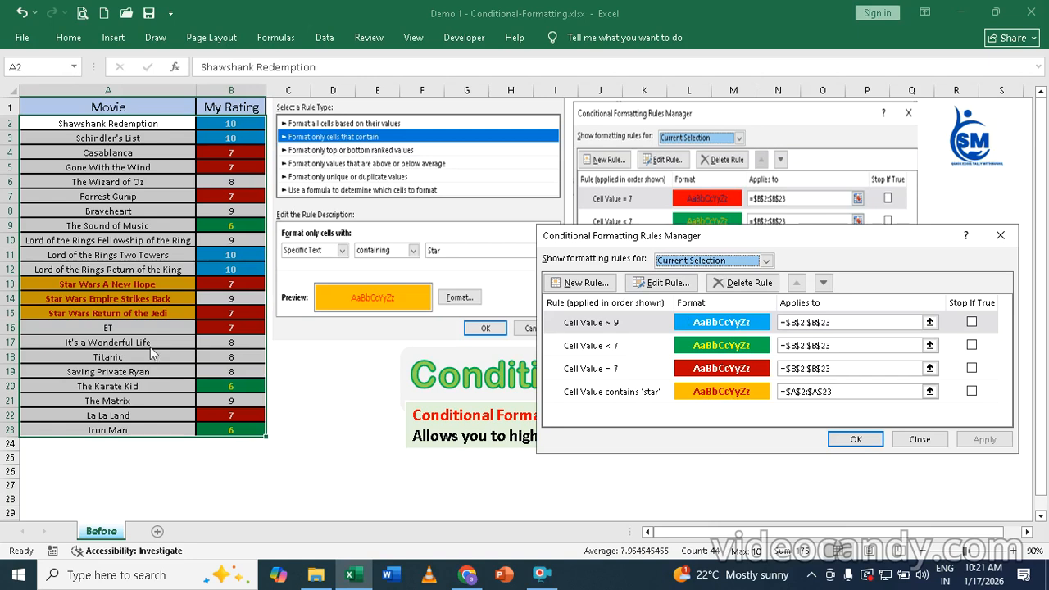
Edit the movie-title rule that matches text containing "star" so that it matches text containing "rings".
click(719, 393)
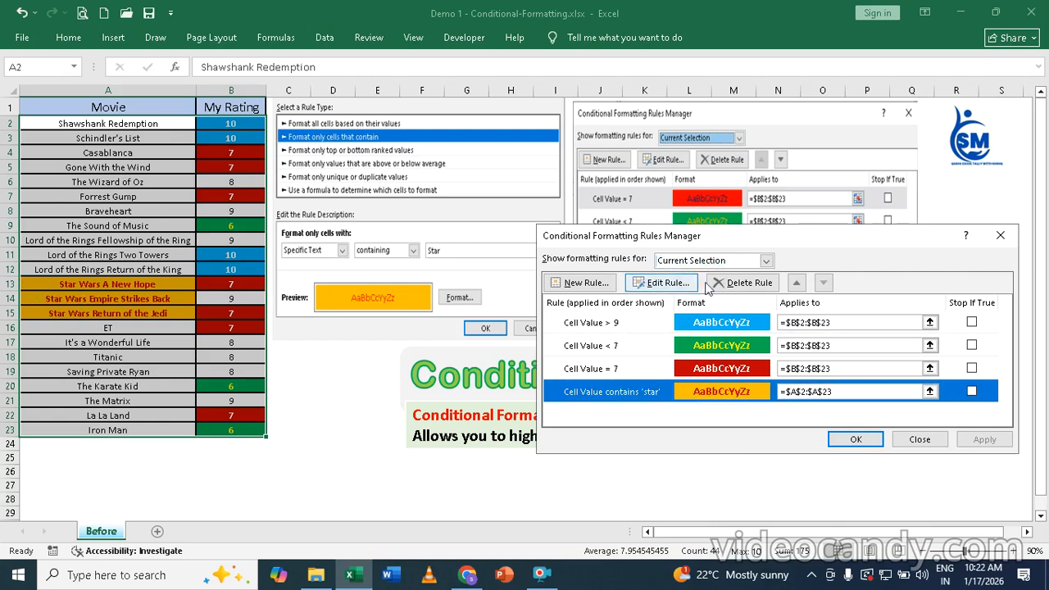
click(666, 284)
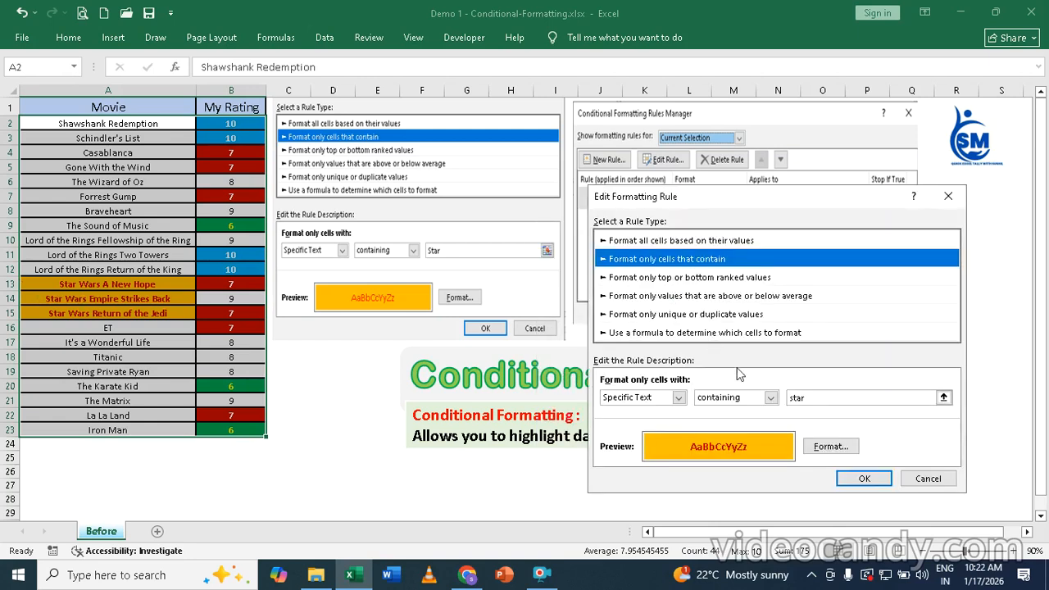
click(825, 396)
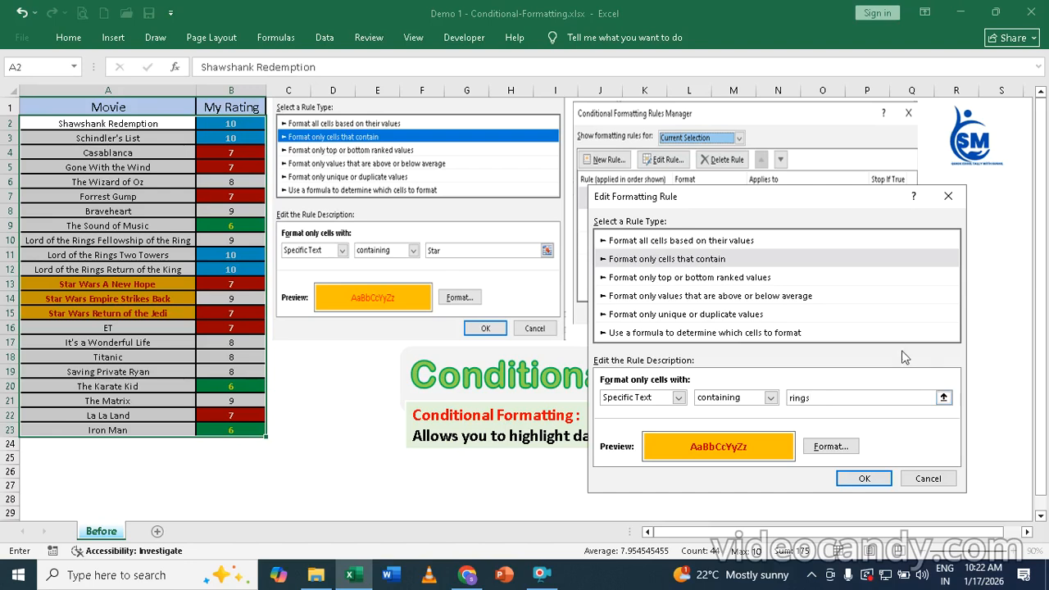
Change the fill of the title text rule to dark gold and apply the edited rule to the sheet.
click(826, 449)
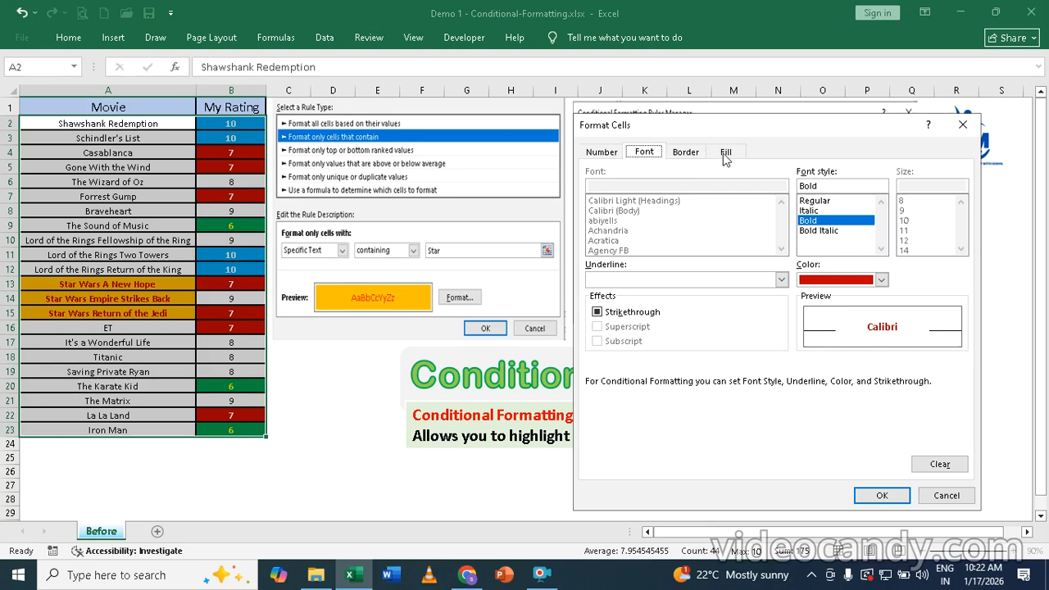
click(726, 154)
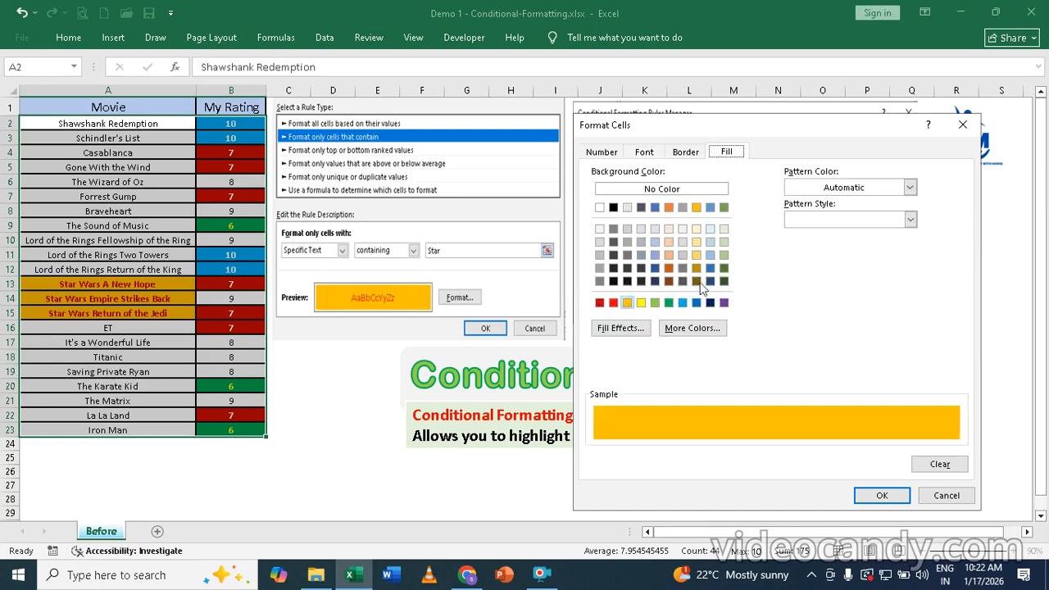
click(695, 255)
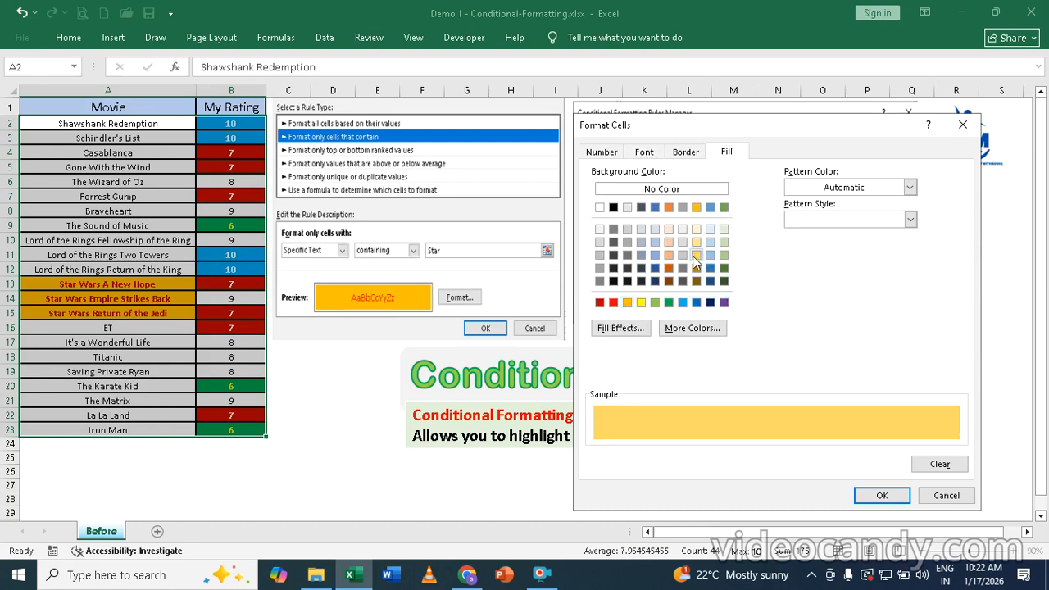
click(669, 255)
click(655, 255)
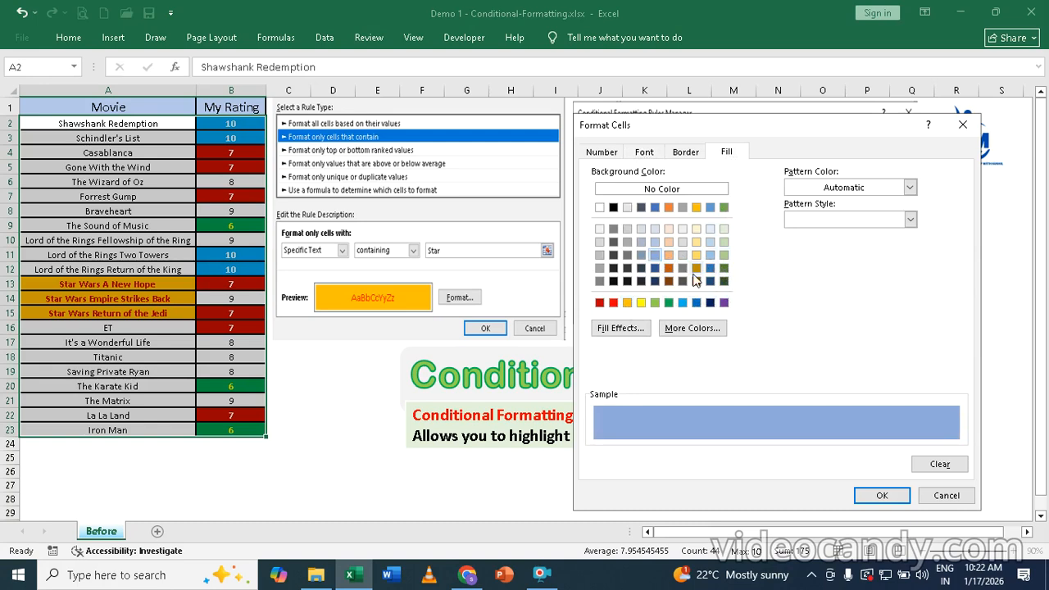
click(696, 269)
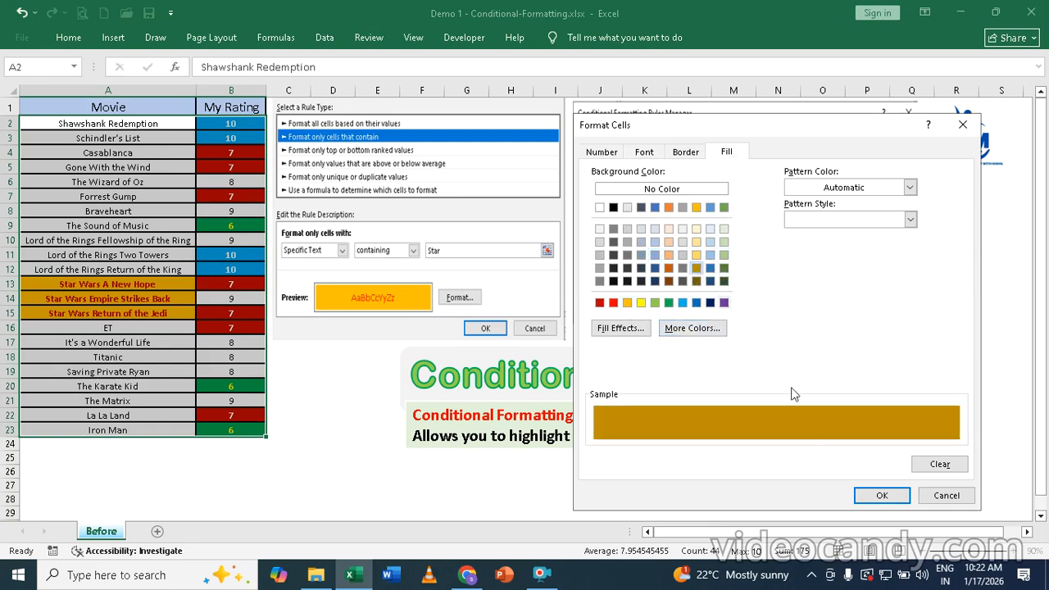
click(883, 496)
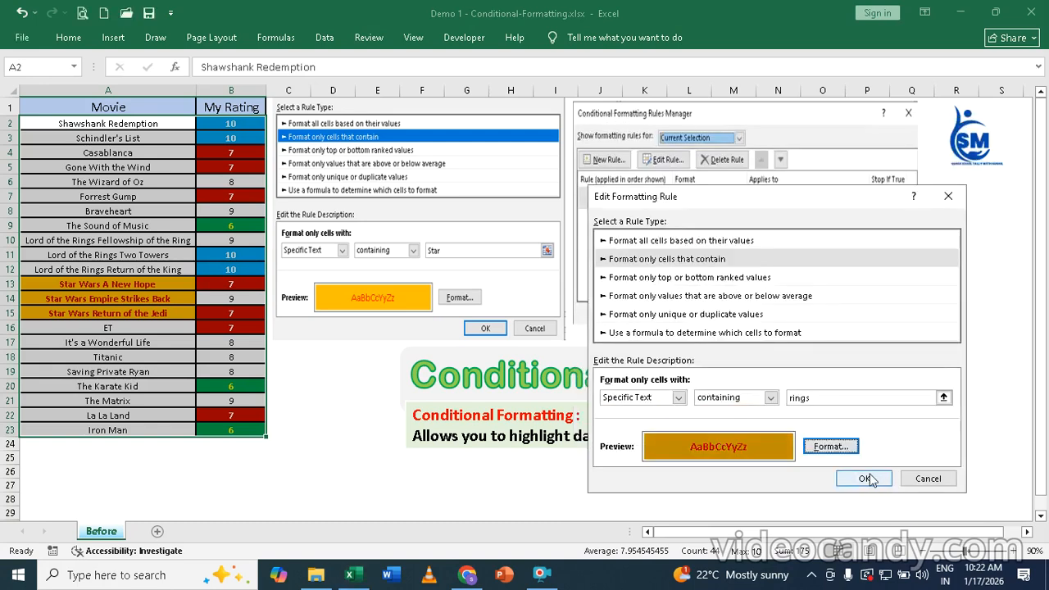
click(867, 479)
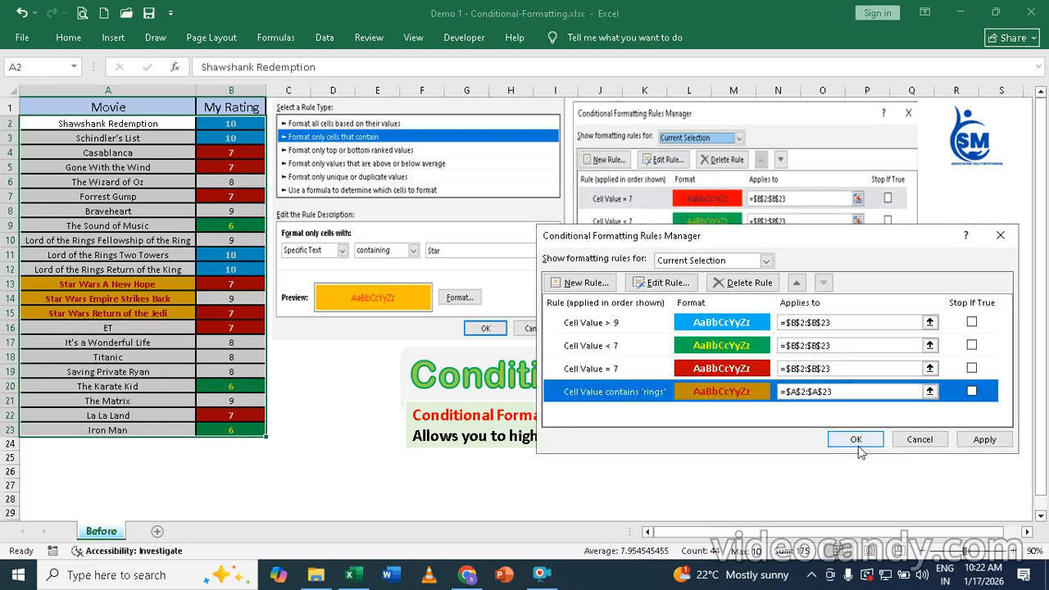
click(857, 441)
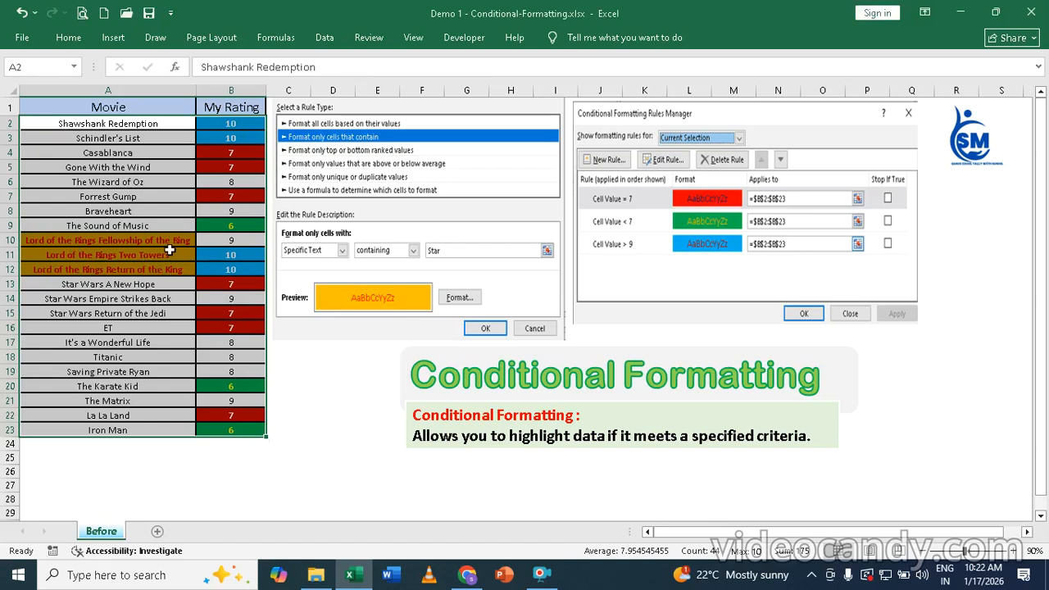
Edit the rule for ratings greater than 9 to use a darker blue fill and apply it to the sheet.
click(68, 38)
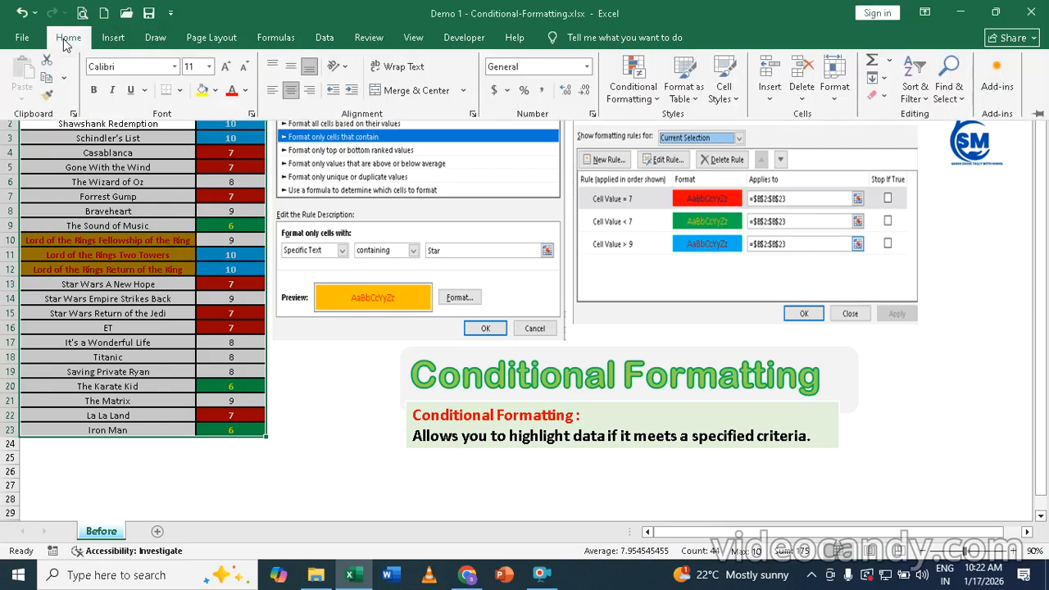
click(633, 92)
click(666, 308)
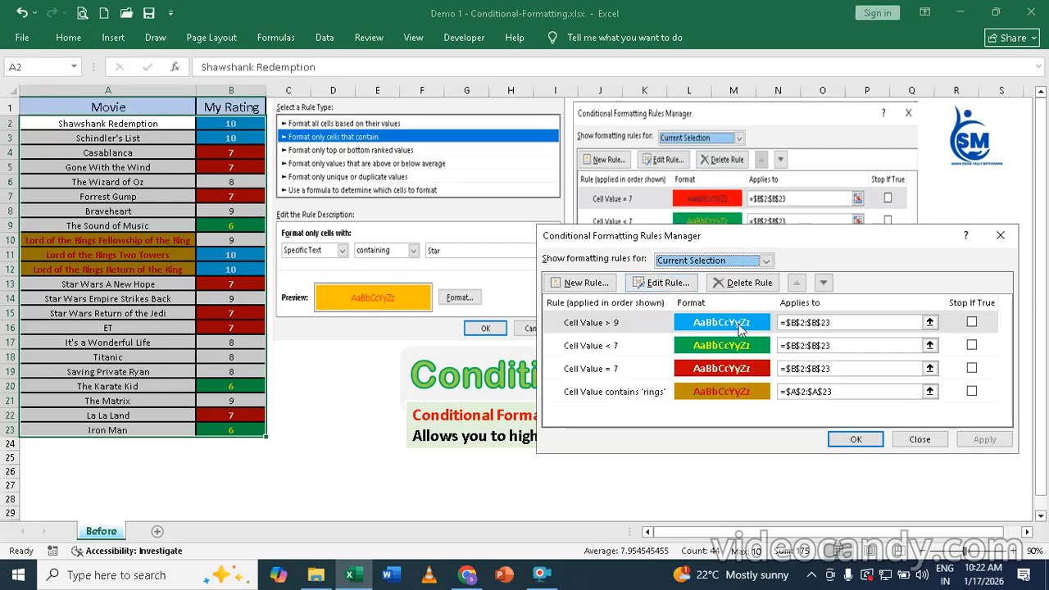
click(718, 323)
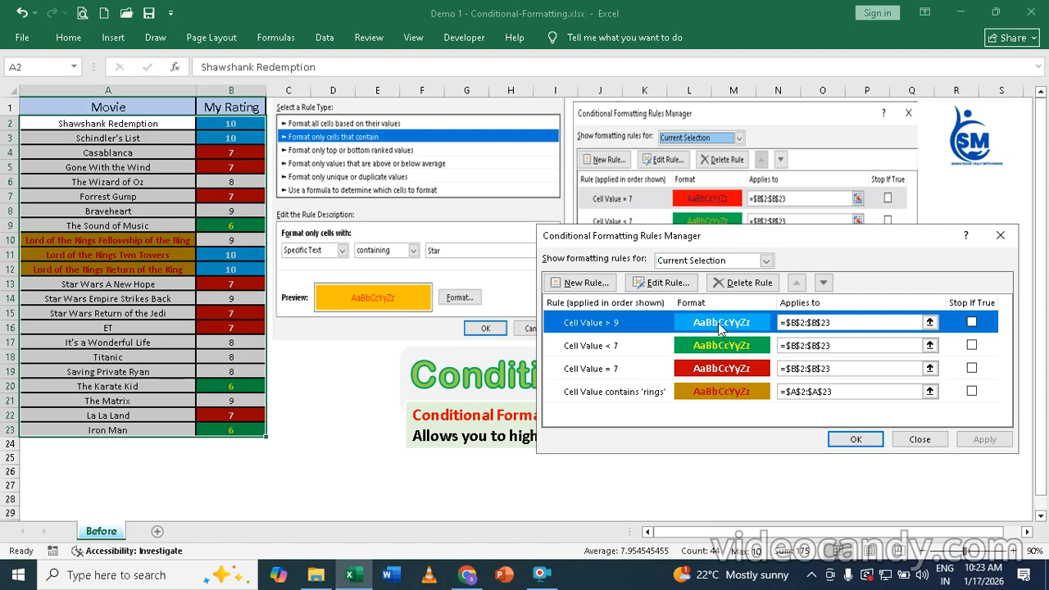
click(666, 284)
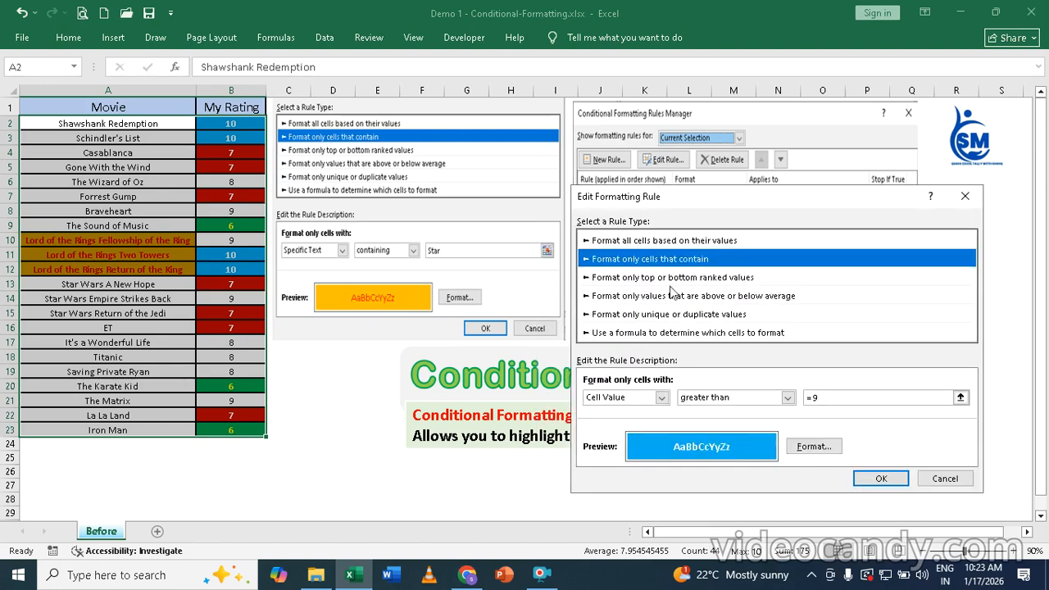
click(831, 447)
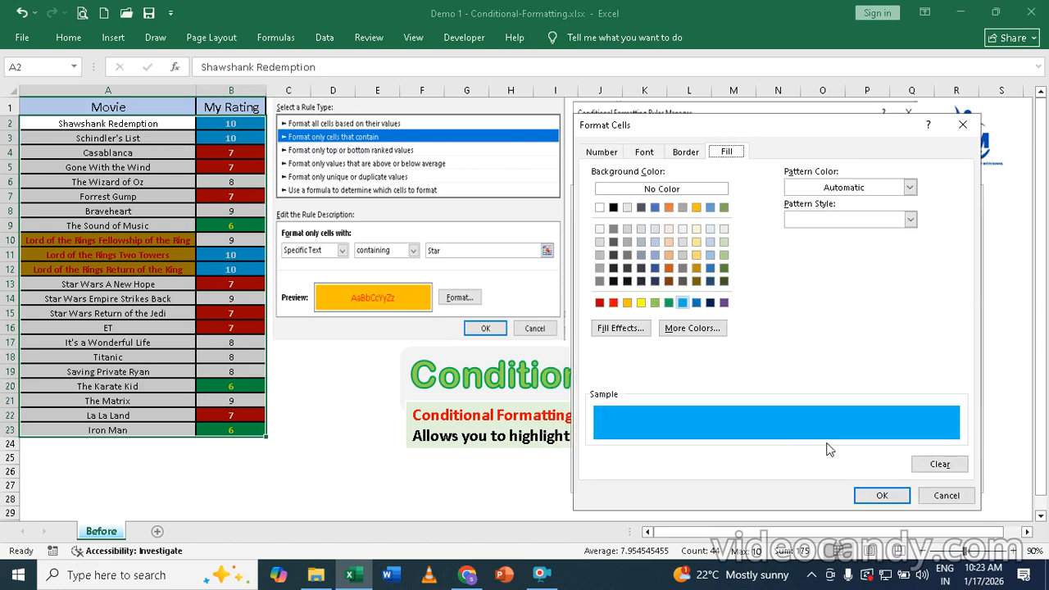
click(696, 303)
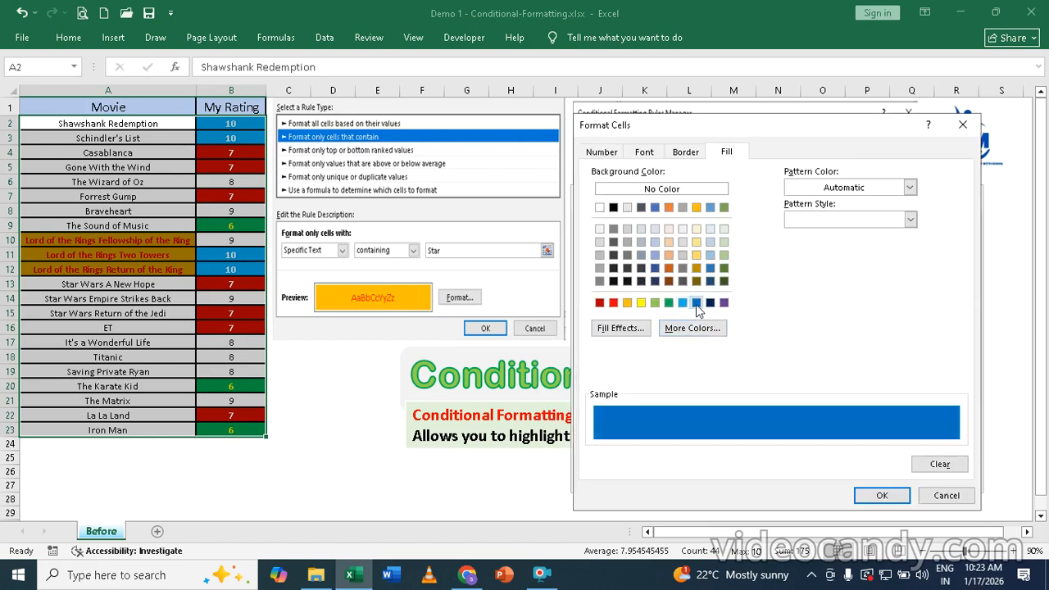
click(882, 495)
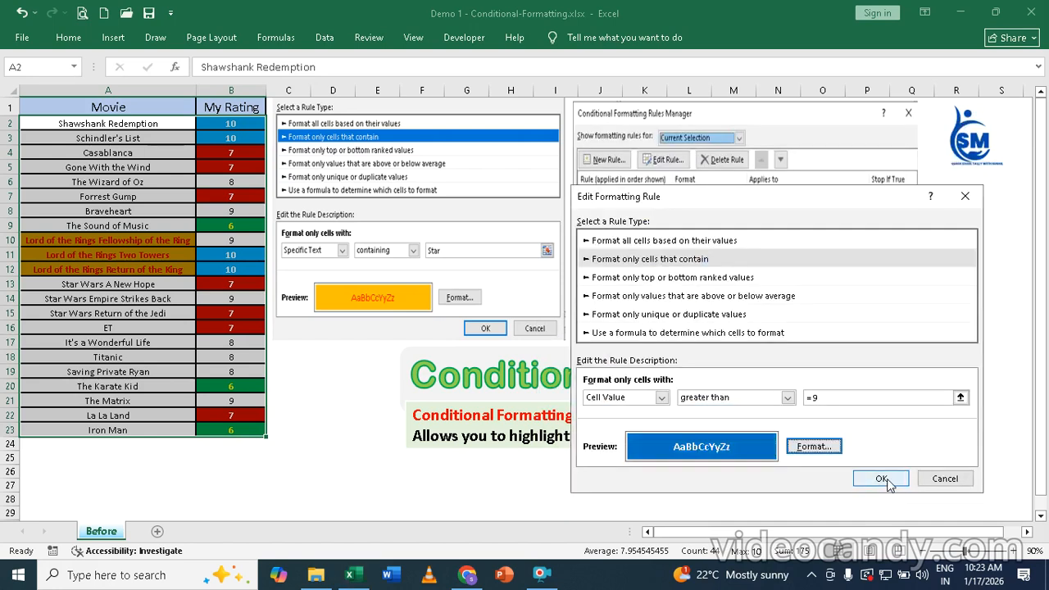
click(882, 479)
click(856, 441)
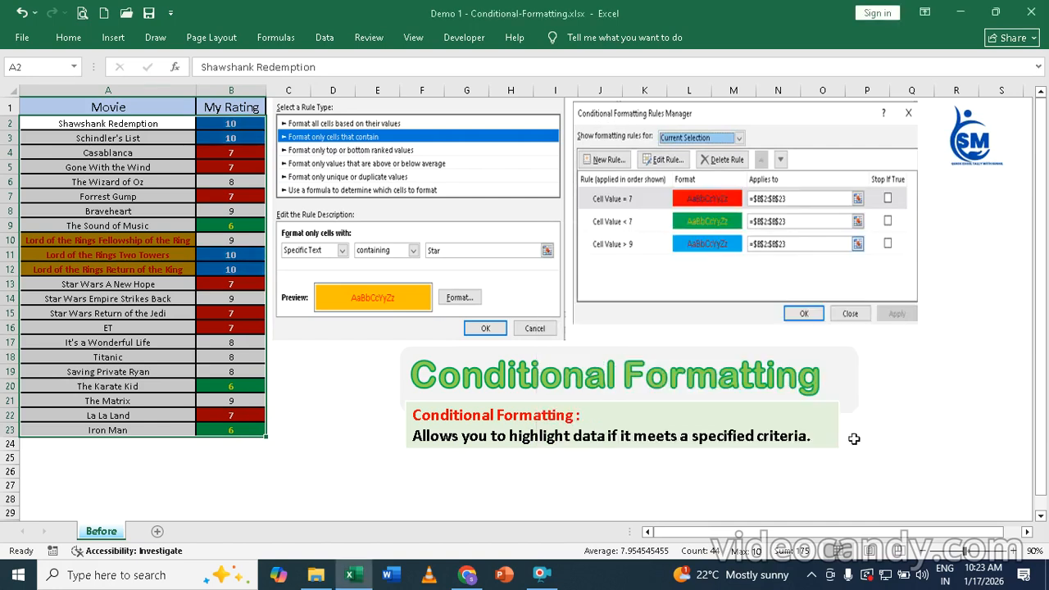
click(338, 456)
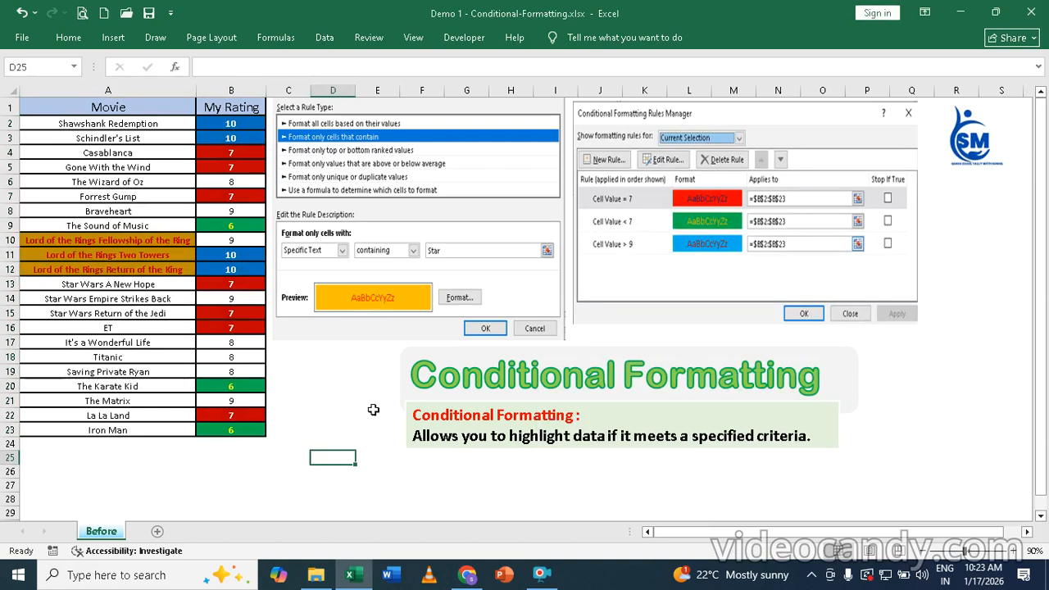
Clear the conditional formatting rules from the selected movies and ratings in A2:B23.
drag(76, 123, 233, 432)
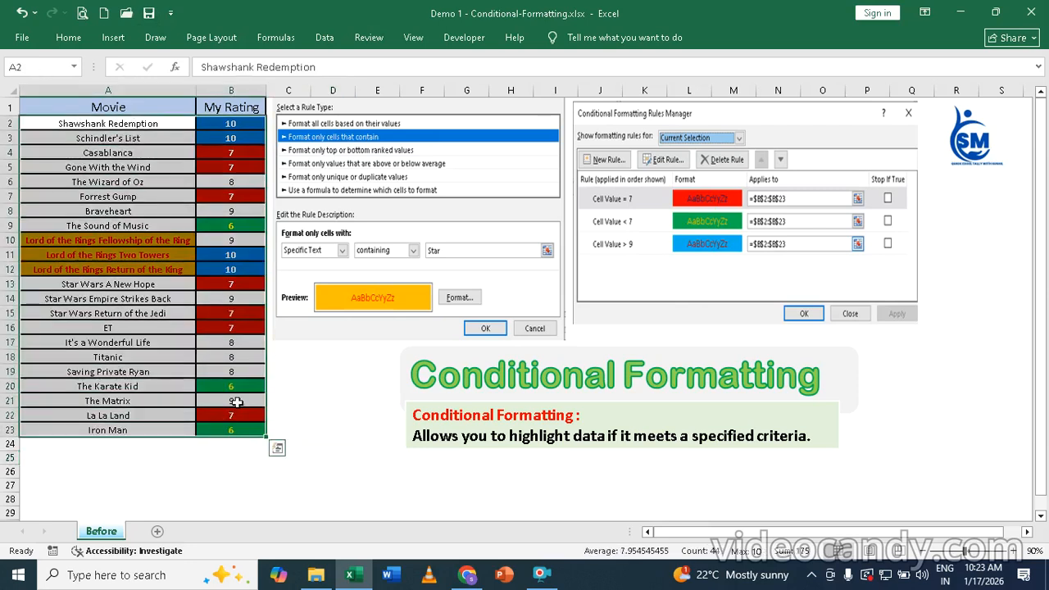
click(70, 37)
click(639, 91)
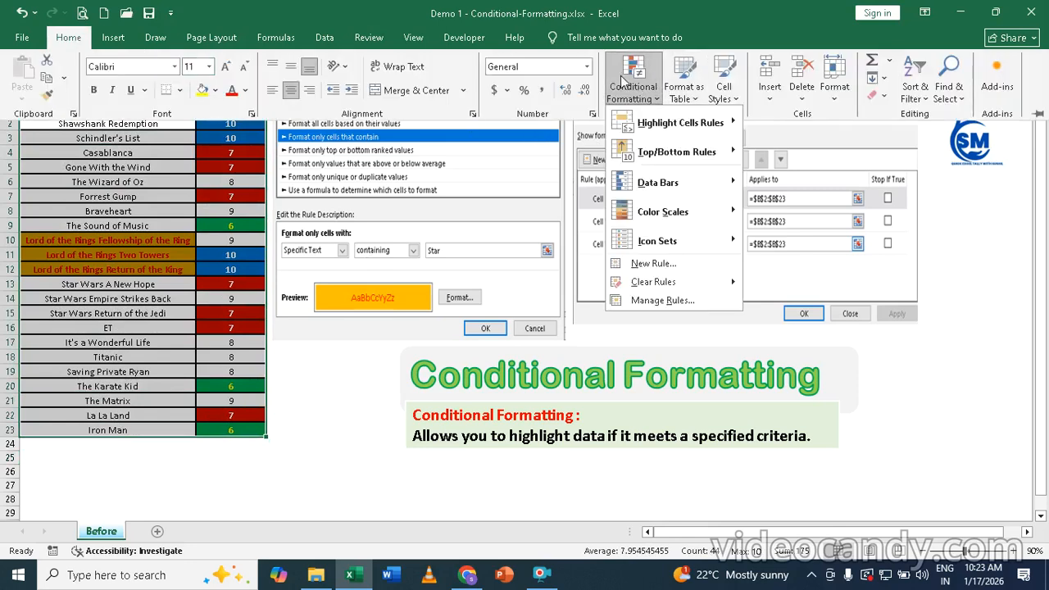
mouse_move(744, 288)
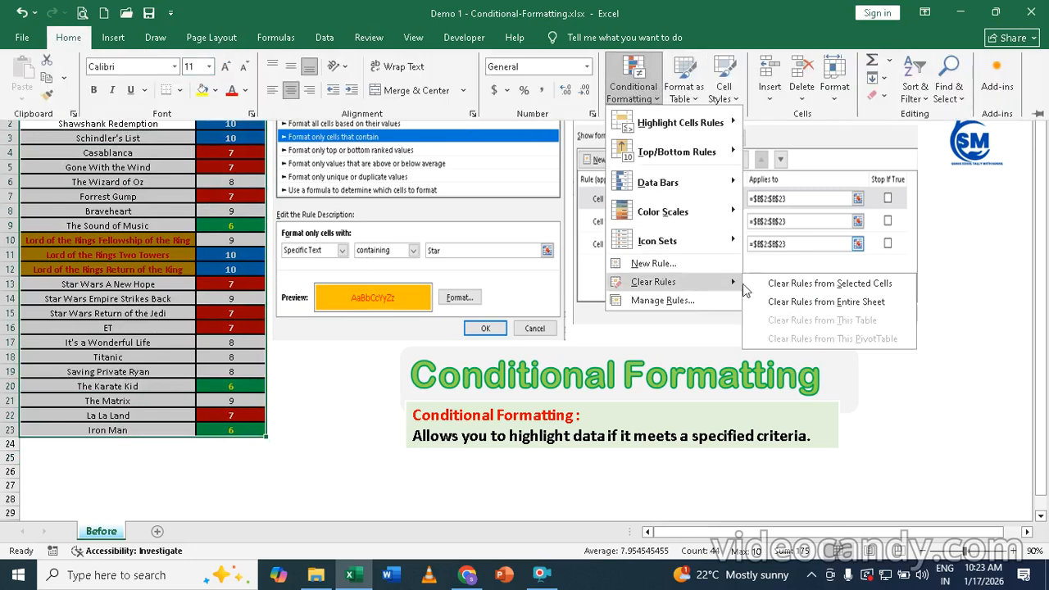
click(830, 284)
click(828, 287)
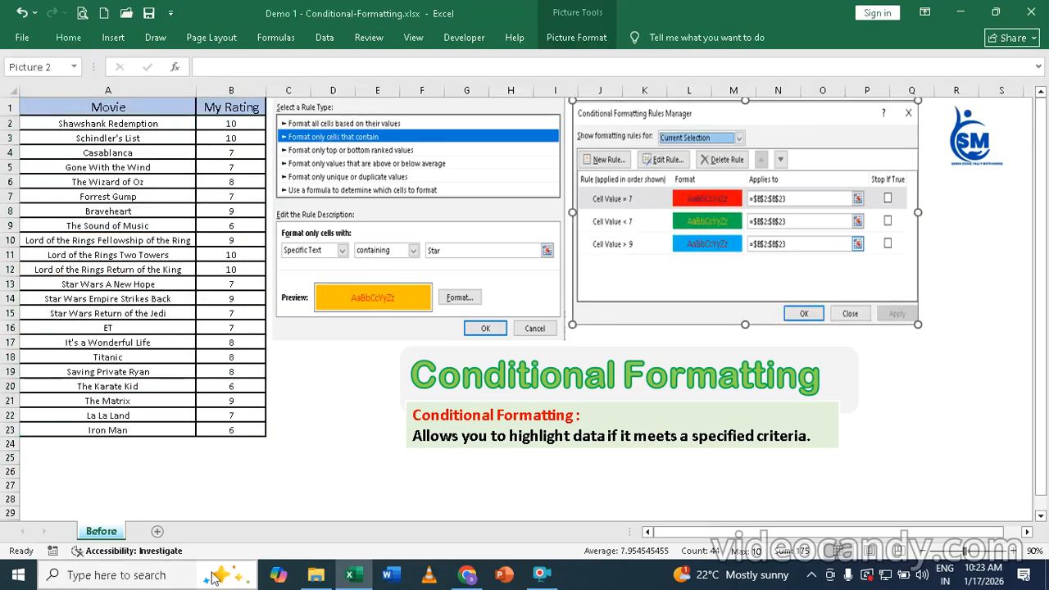
click(329, 453)
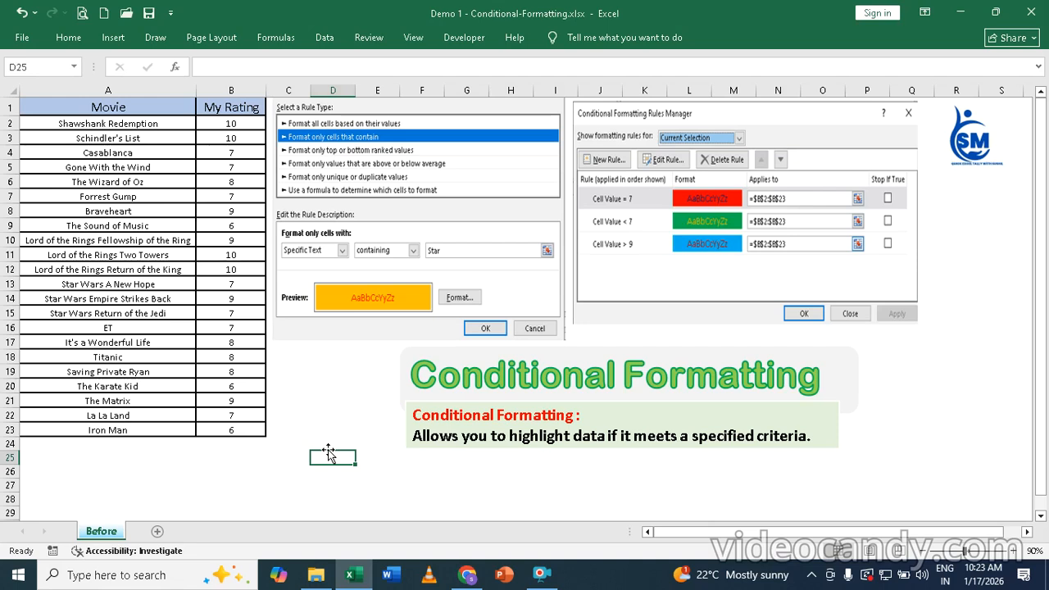
click(539, 577)
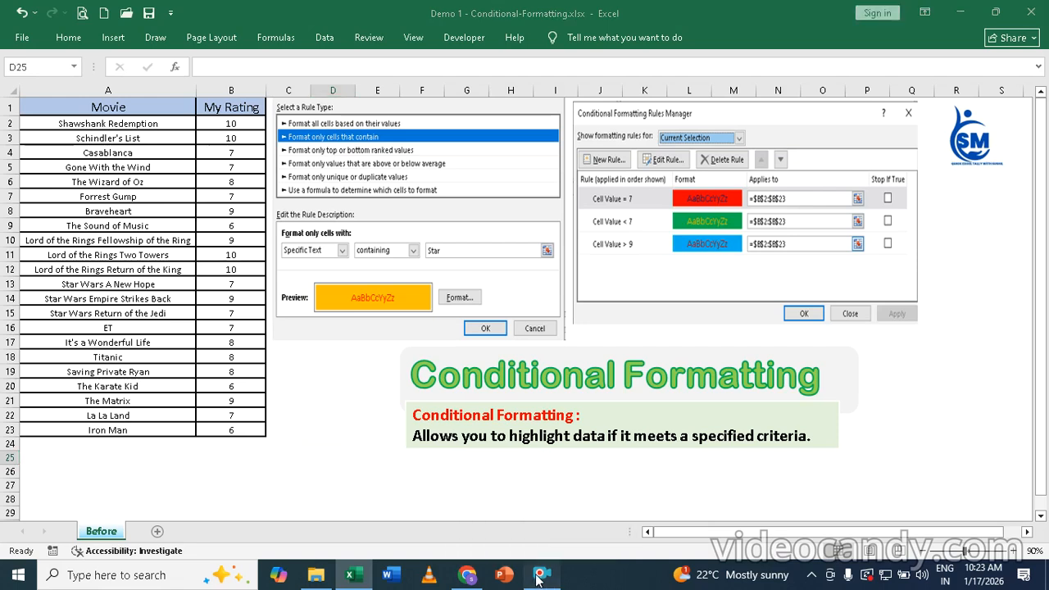